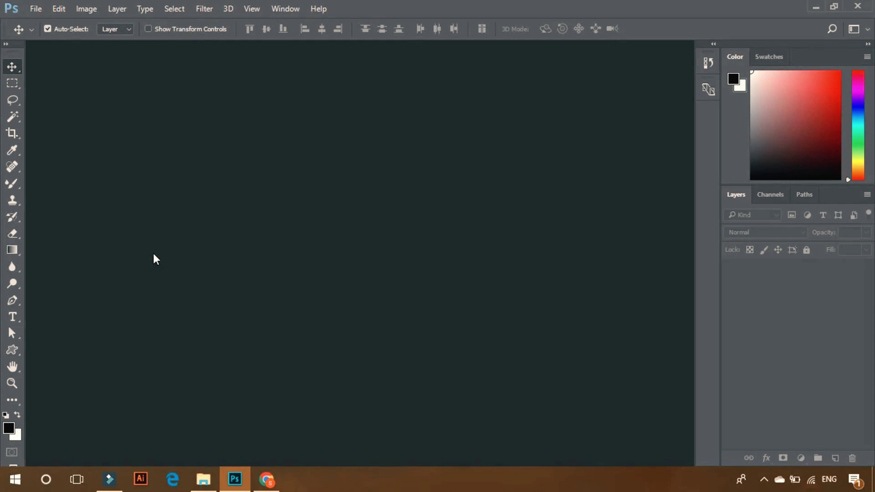
{"action": "left_click", "coordinate": [12, 86]}
{"action": "left_click", "coordinate": [14, 102]}
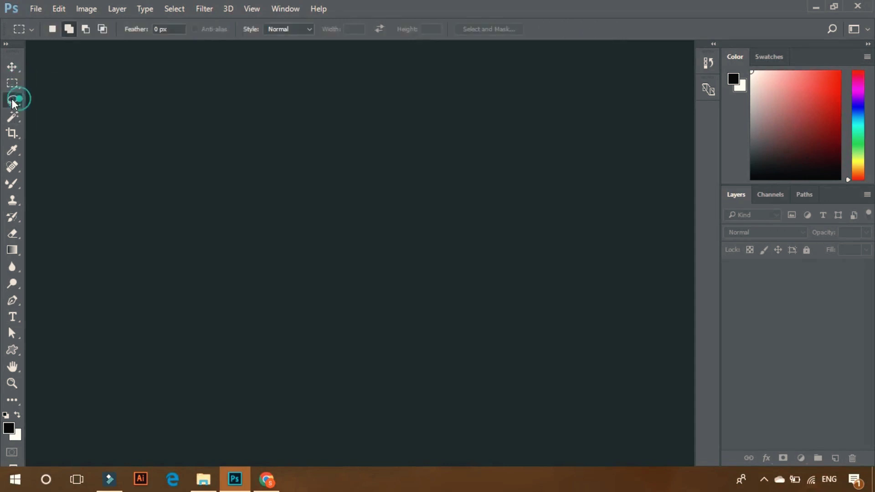
{"action": "left_click", "coordinate": [11, 117]}
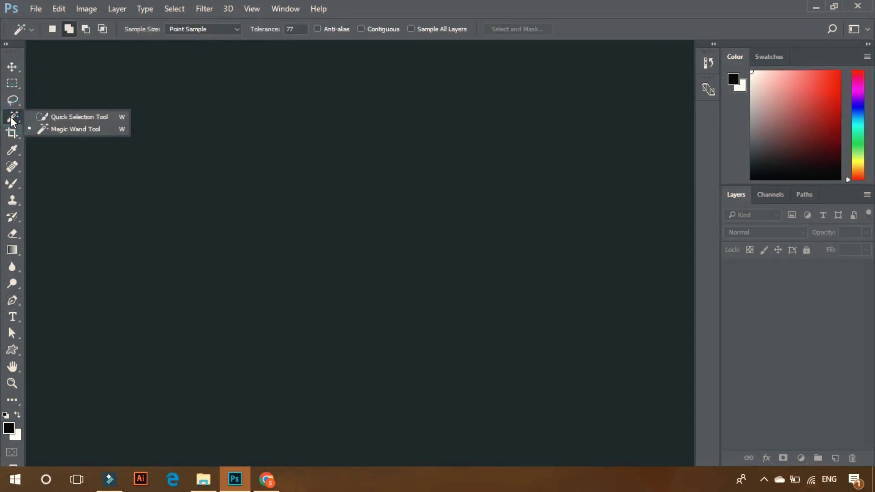
{"action": "left_click", "coordinate": [12, 83]}
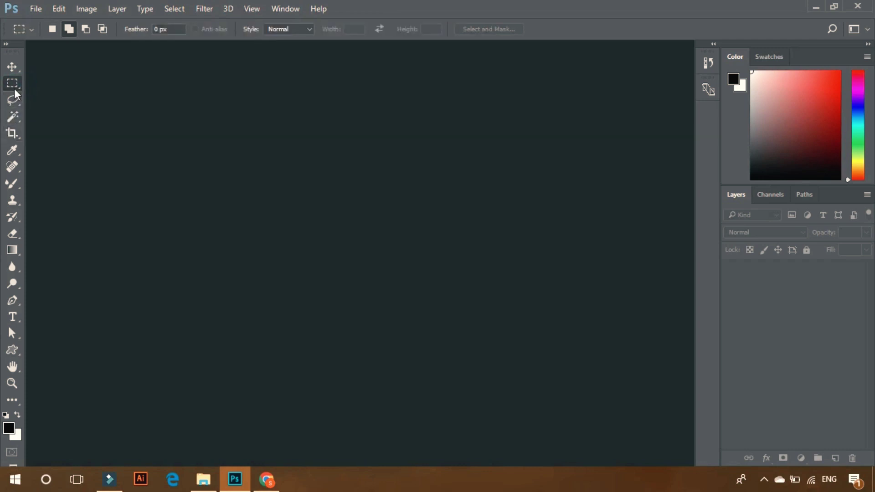
Open the yellow pear photo from the Downloads folder of File Explorer in Photoshop.
{"action": "left_click", "coordinate": [31, 10]}
{"action": "left_click", "coordinate": [204, 479]}
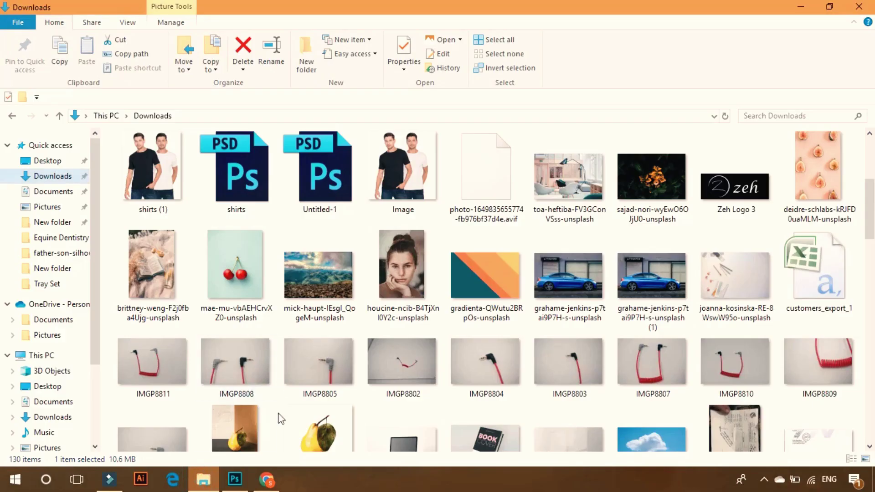
{"action": "left_click_drag", "start_coordinate": [274, 416], "coordinate": [294, 264]}
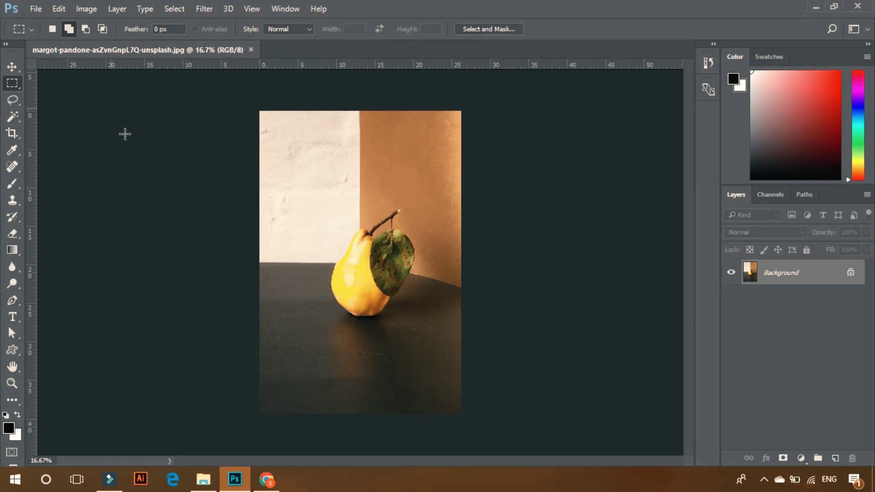
{"action": "scroll", "coordinate": [125, 140], "scroll_direction": "up", "scroll_amount": 1}
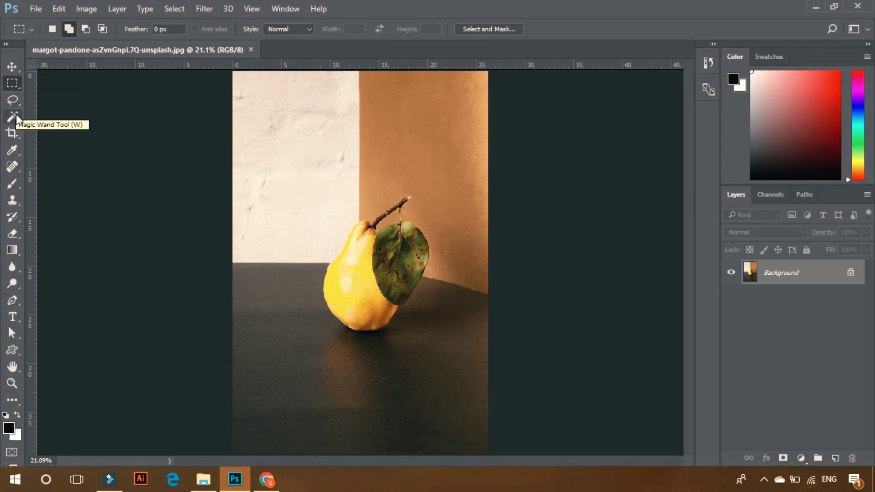
Select a rectangular area around the whole pear, stem and leaf with the Rectangular Marquee tool.
{"action": "right_click", "coordinate": [16, 84]}
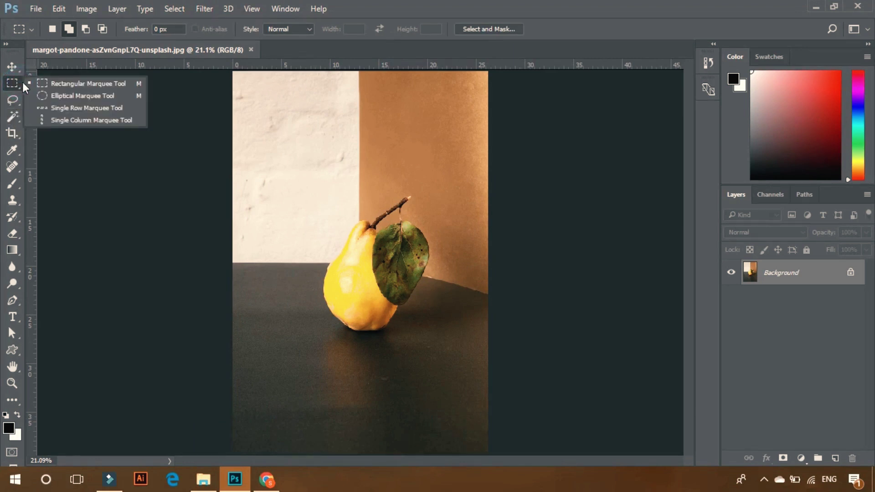
{"action": "left_click", "coordinate": [58, 86]}
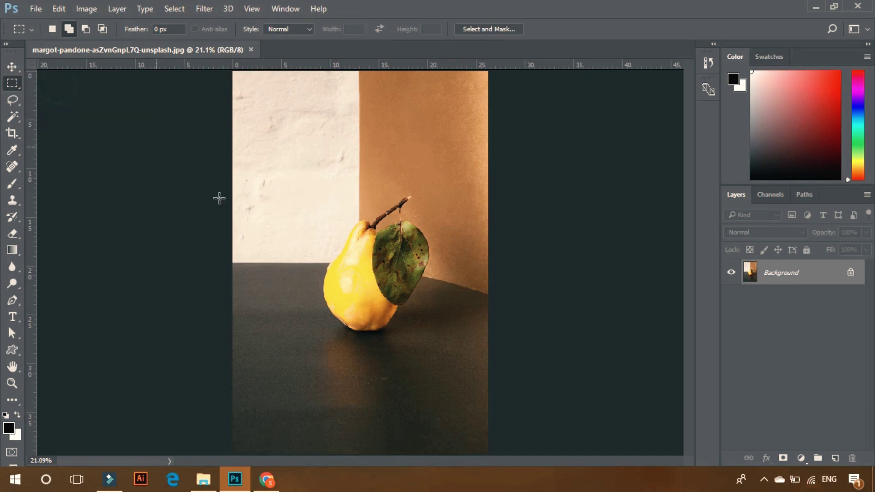
{"action": "left_click_drag", "start_coordinate": [338, 235], "coordinate": [440, 341]}
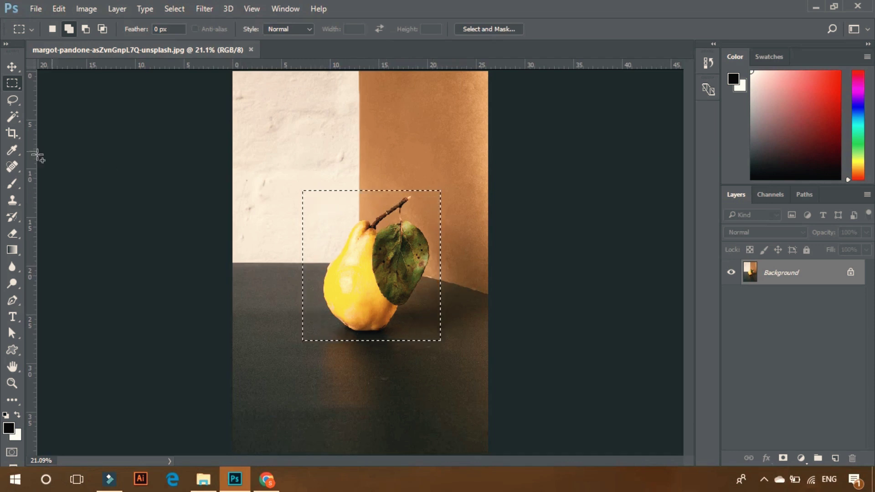
Try painting black around the pear inside the rectangular selection with the Brush tool at size 700.
{"action": "left_click_drag", "start_coordinate": [12, 183], "coordinate": [49, 182]}
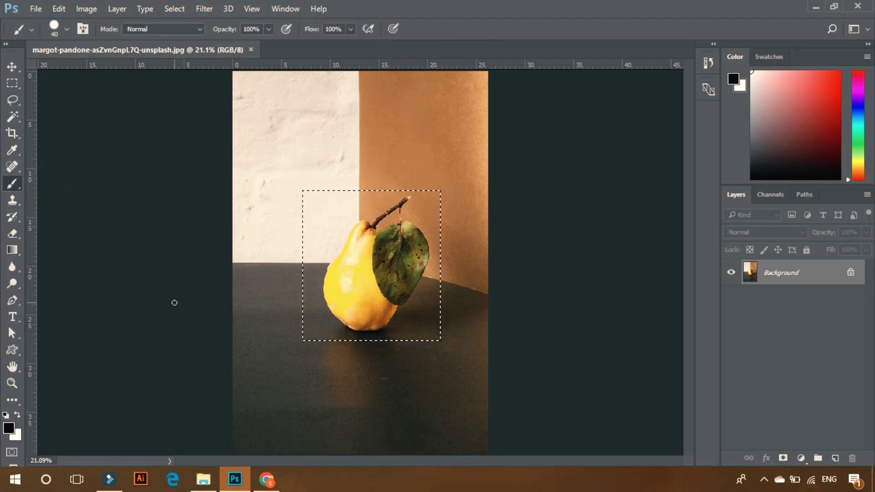
{"action": "key", "text": "bracketright"}
{"action": "key", "text": "bracketright"}
{"action": "key", "text": "bracketright"}
{"action": "key", "text": "bracketright"}
{"action": "key", "text": "bracketright"}
{"action": "key", "text": "bracketright"}
{"action": "key", "text": "bracketright"}
{"action": "key", "text": "bracketright"}
{"action": "key", "text": "bracketright"}
{"action": "key", "text": "bracketright"}
{"action": "key", "text": "bracketright"}
{"action": "key", "text": "bracketright"}
{"action": "key", "text": "bracketright"}
{"action": "key", "text": "bracketright"}
{"action": "key", "text": "bracketright"}
{"action": "key", "text": "bracketright"}
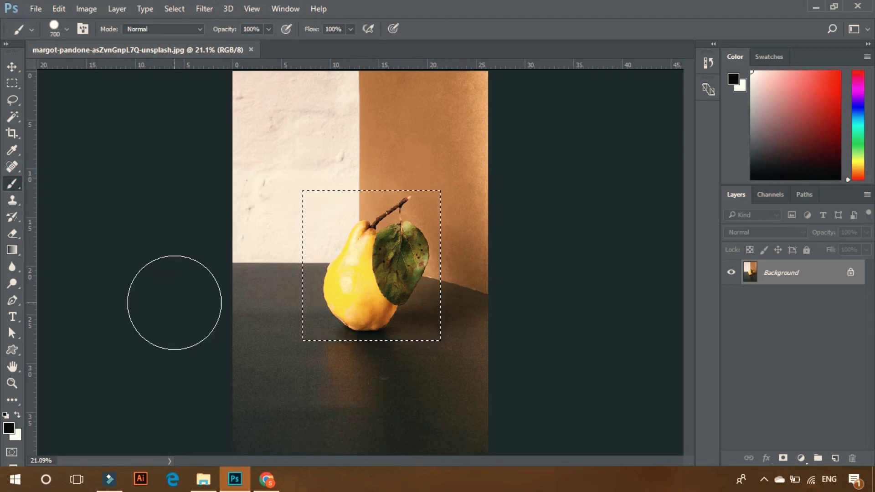
{"action": "mouse_move", "coordinate": [242, 187]}
{"action": "left_mouse_down"}
{"action": "mouse_move", "coordinate": [294, 195]}
{"action": "mouse_move", "coordinate": [293, 206]}
{"action": "mouse_move", "coordinate": [294, 187]}
{"action": "mouse_move", "coordinate": [292, 212]}
{"action": "mouse_move", "coordinate": [297, 171]}
{"action": "mouse_move", "coordinate": [300, 197]}
{"action": "mouse_move", "coordinate": [304, 180]}
{"action": "mouse_move", "coordinate": [299, 203]}
{"action": "mouse_move", "coordinate": [301, 182]}
{"action": "mouse_move", "coordinate": [364, 155]}
{"action": "mouse_move", "coordinate": [419, 148]}
{"action": "left_mouse_up"}
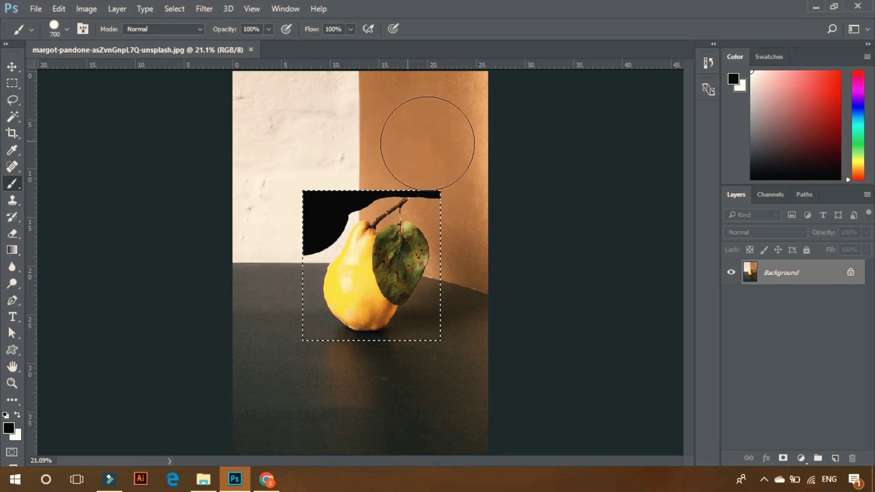
{"action": "mouse_move", "coordinate": [478, 196]}
{"action": "left_mouse_down"}
{"action": "mouse_move", "coordinate": [478, 231]}
{"action": "mouse_move", "coordinate": [502, 264]}
{"action": "mouse_move", "coordinate": [484, 313]}
{"action": "mouse_move", "coordinate": [459, 347]}
{"action": "mouse_move", "coordinate": [426, 338]}
{"action": "mouse_move", "coordinate": [406, 375]}
{"action": "left_mouse_up"}
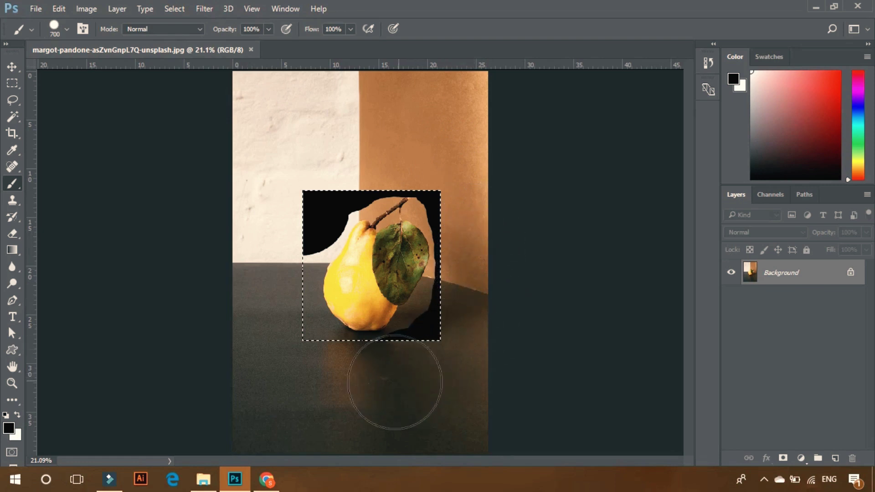
{"action": "mouse_move", "coordinate": [370, 408]}
{"action": "left_mouse_down"}
{"action": "mouse_move", "coordinate": [360, 379]}
{"action": "mouse_move", "coordinate": [333, 380]}
{"action": "mouse_move", "coordinate": [302, 364]}
{"action": "mouse_move", "coordinate": [268, 293]}
{"action": "mouse_move", "coordinate": [263, 232]}
{"action": "mouse_move", "coordinate": [271, 213]}
{"action": "mouse_move", "coordinate": [280, 270]}
{"action": "mouse_move", "coordinate": [309, 185]}
{"action": "mouse_move", "coordinate": [290, 244]}
{"action": "mouse_move", "coordinate": [269, 268]}
{"action": "mouse_move", "coordinate": [270, 295]}
{"action": "mouse_move", "coordinate": [269, 267]}
{"action": "mouse_move", "coordinate": [279, 289]}
{"action": "mouse_move", "coordinate": [273, 322]}
{"action": "mouse_move", "coordinate": [287, 344]}
{"action": "mouse_move", "coordinate": [357, 383]}
{"action": "mouse_move", "coordinate": [373, 382]}
{"action": "left_mouse_up"}
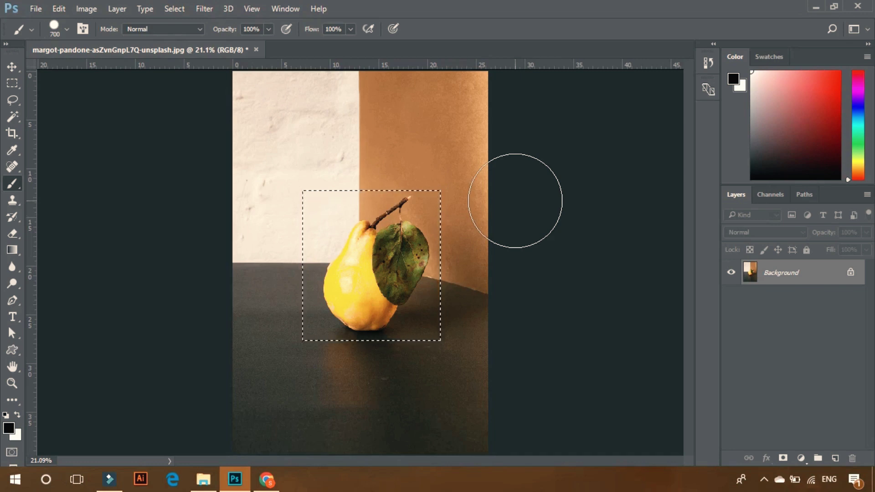
Copy the selected pear area to a new layer and shift that copy slightly to the left.
{"action": "left_click", "coordinate": [13, 67]}
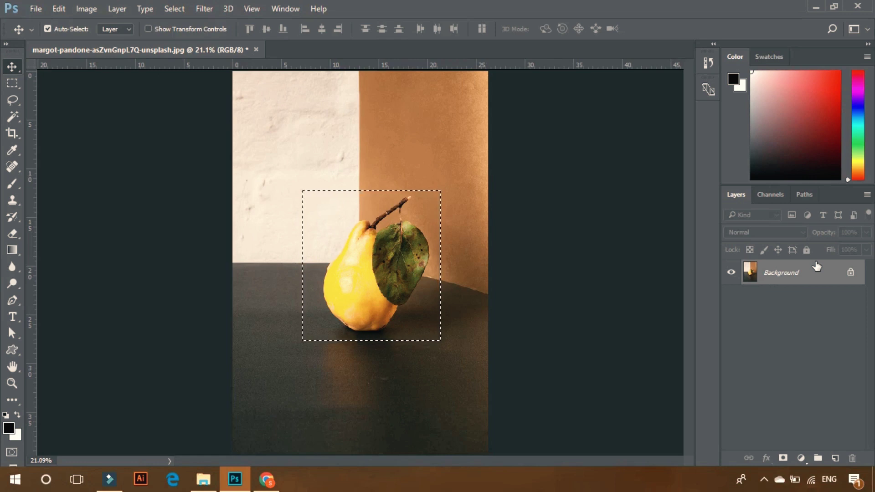
{"action": "key", "text": "ctrl"}
{"action": "key", "text": "ctrl+j"}
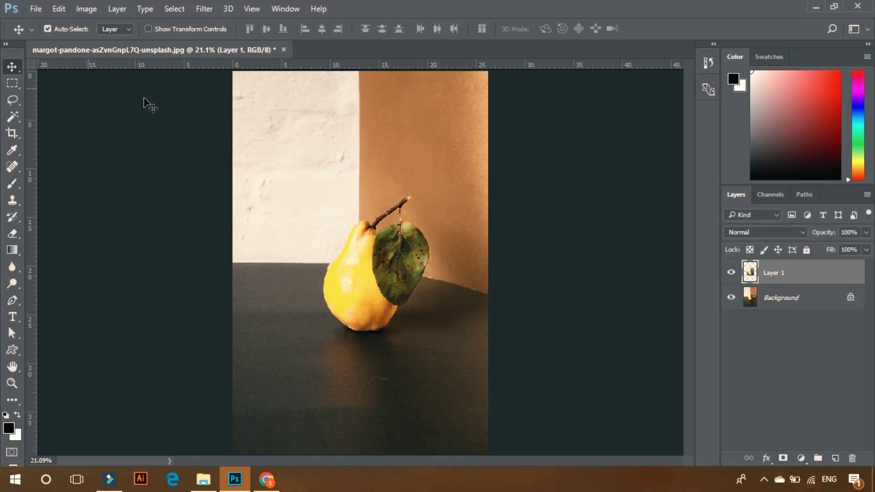
{"action": "left_click_drag", "start_coordinate": [368, 281], "coordinate": [386, 263]}
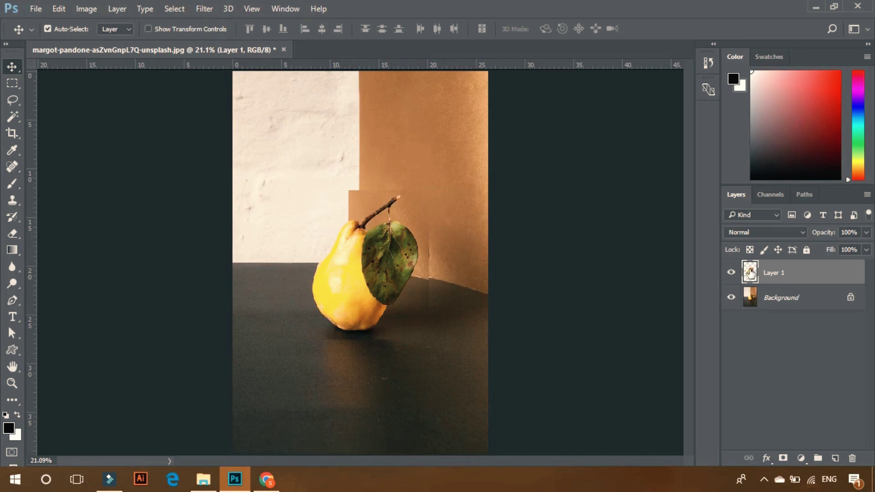
Load the outline of the pear copy on Layer 1 as a selection.
{"action": "key", "text": "ctrl"}
{"action": "left_click", "coordinate": [751, 274], "text": "ctrl"}
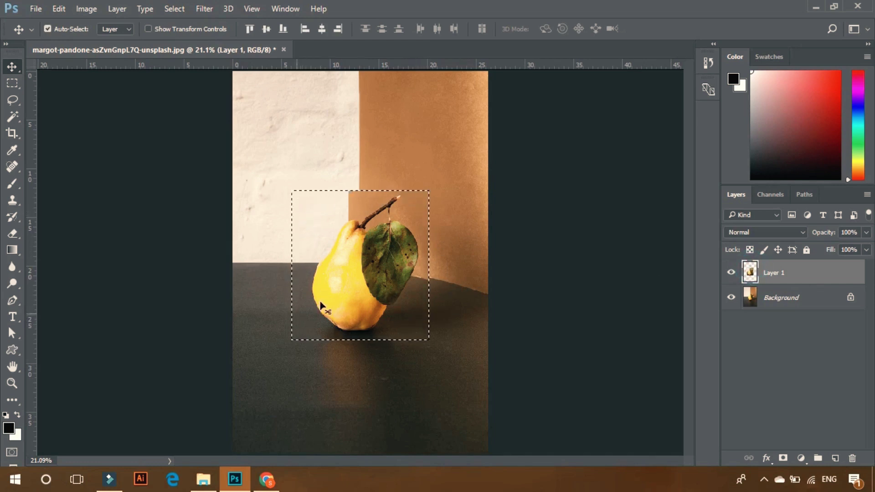
Convert the locked Background into a regular layer and load its full outline as a selection.
{"action": "double_click", "coordinate": [749, 308], "text": "alt"}
{"action": "left_click", "coordinate": [749, 300]}
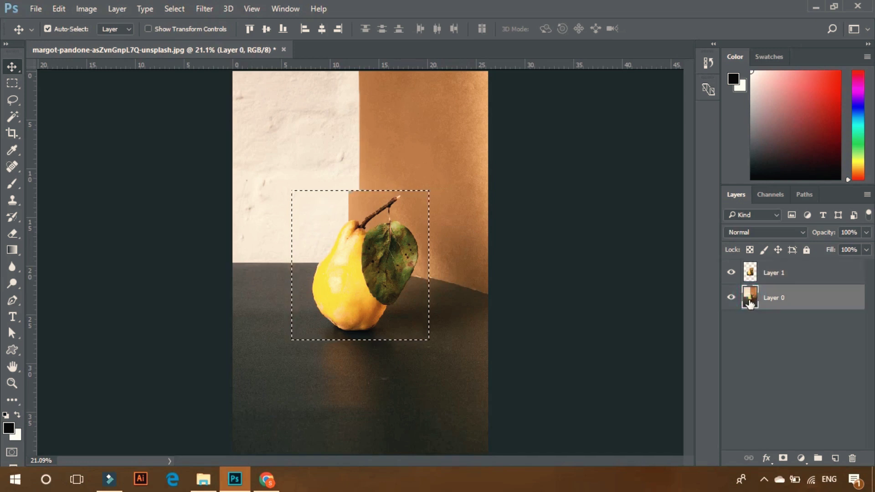
{"action": "left_click", "coordinate": [749, 300], "text": "ctrl"}
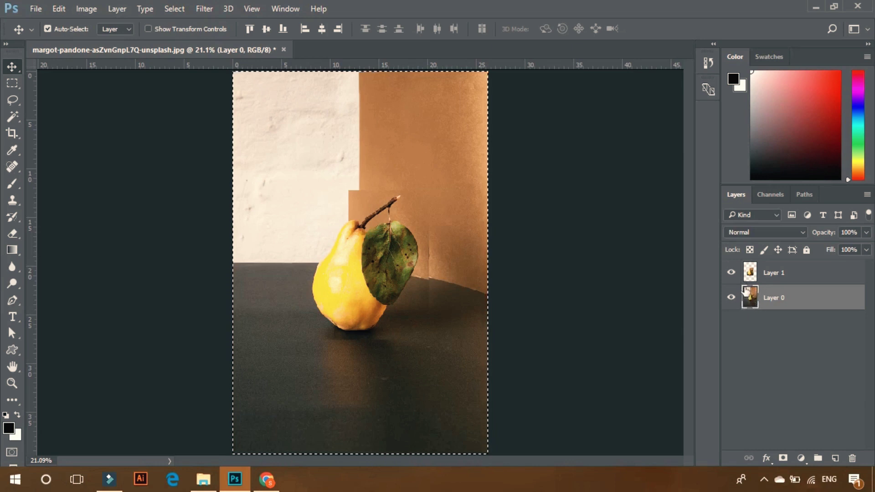
Compare the layers by hiding and showing Layer 1, and leave Layer 0 hidden with nothing selected.
{"action": "left_click", "coordinate": [731, 274]}
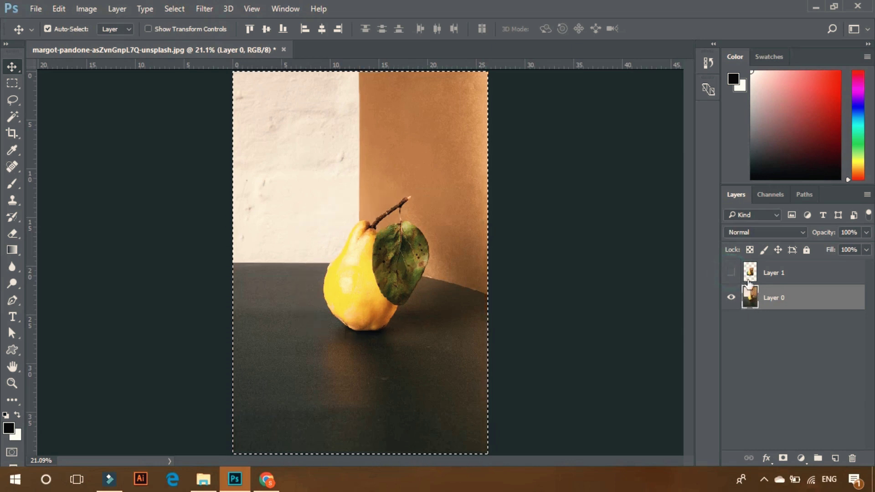
{"action": "left_click", "coordinate": [730, 272]}
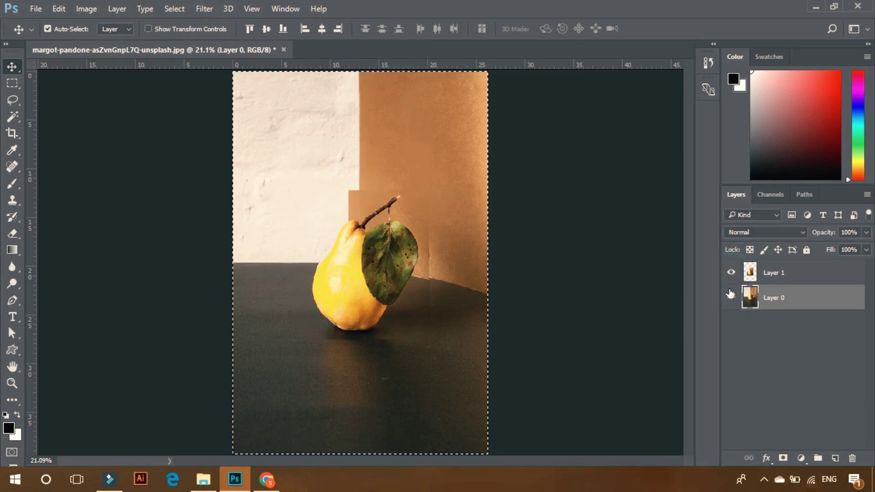
{"action": "left_click", "coordinate": [731, 298]}
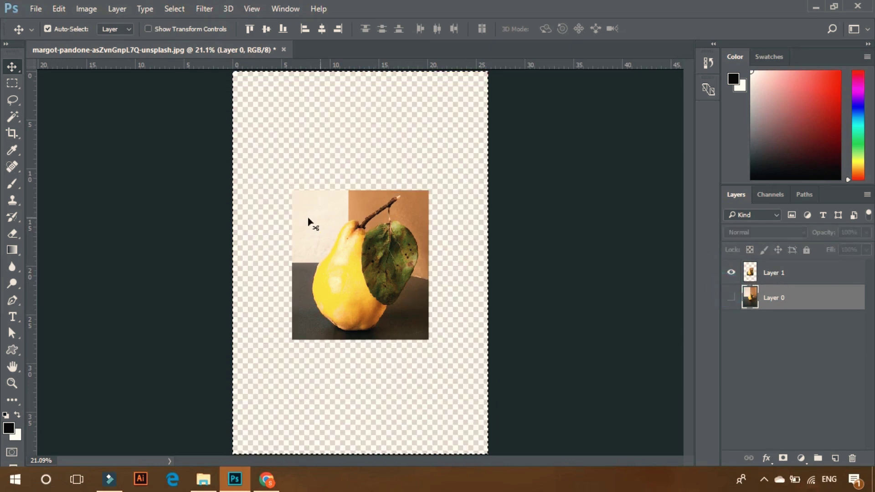
{"action": "key", "text": "ctrl+d"}
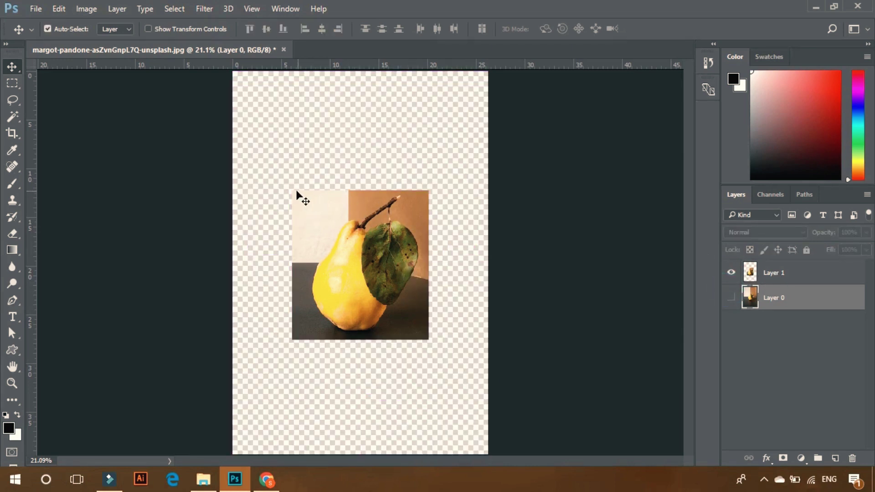
Load Layer 1's outline as a selection again and make Layer 0 visible.
{"action": "left_click_drag", "start_coordinate": [750, 274], "coordinate": [756, 282]}
{"action": "left_click", "coordinate": [754, 281], "text": "ctrl"}
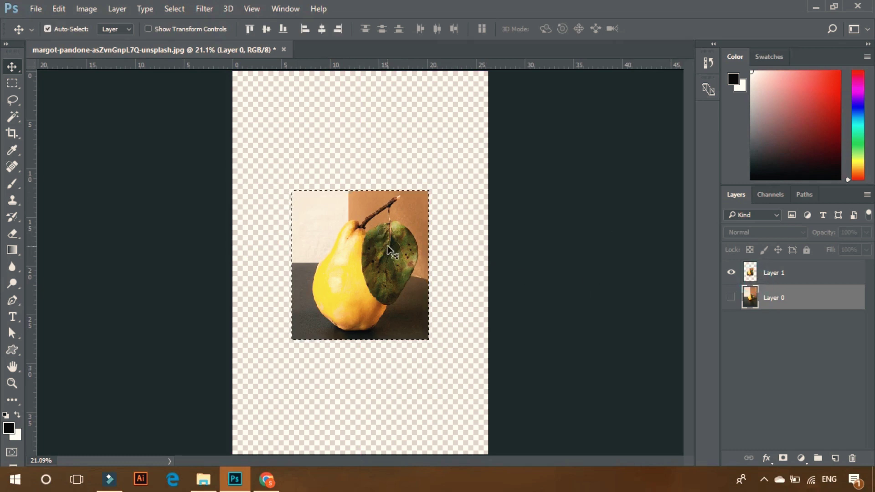
{"action": "left_click", "coordinate": [732, 298]}
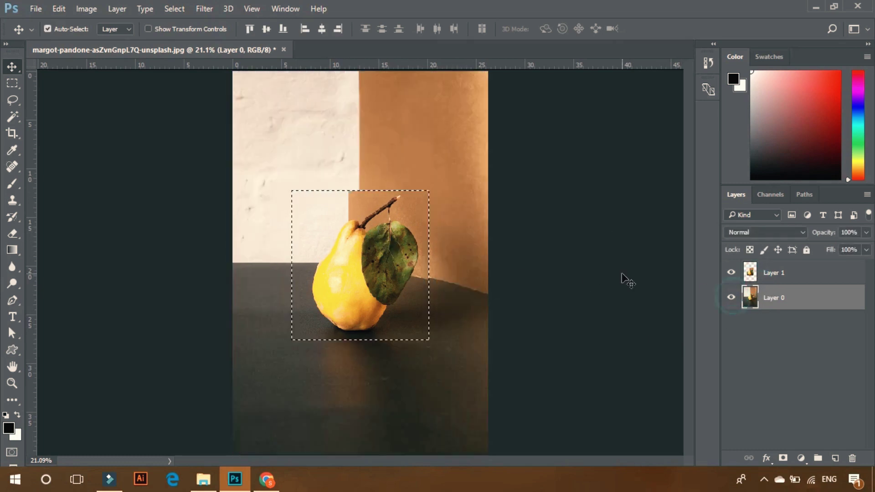
Clear the selection and delete Layer 1 with the copied pear area.
{"action": "key", "text": "ctrl+d"}
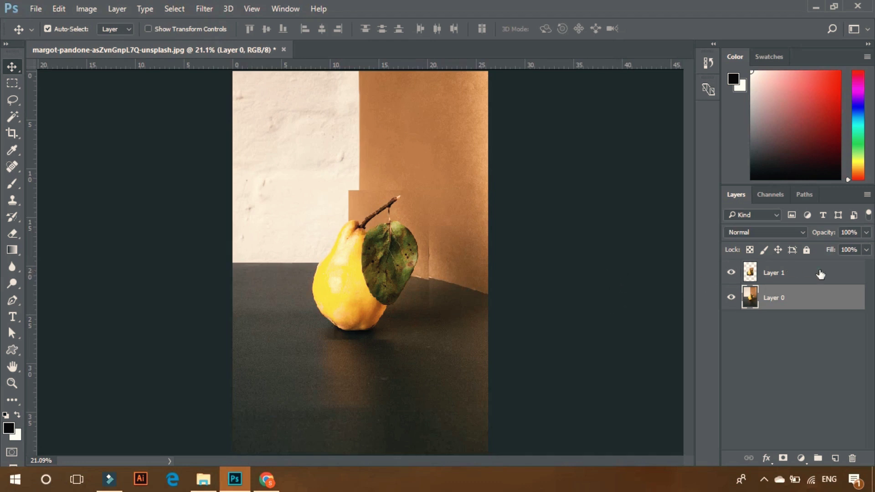
{"action": "left_click_drag", "start_coordinate": [820, 273], "coordinate": [852, 458]}
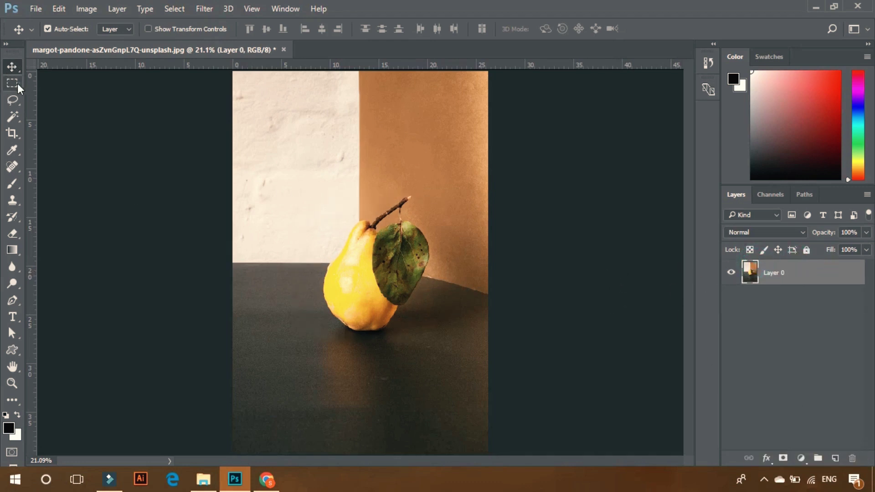
Try out rectangular marquee selections of varying size around the pear and undo them.
{"action": "left_click_drag", "start_coordinate": [18, 84], "coordinate": [69, 95]}
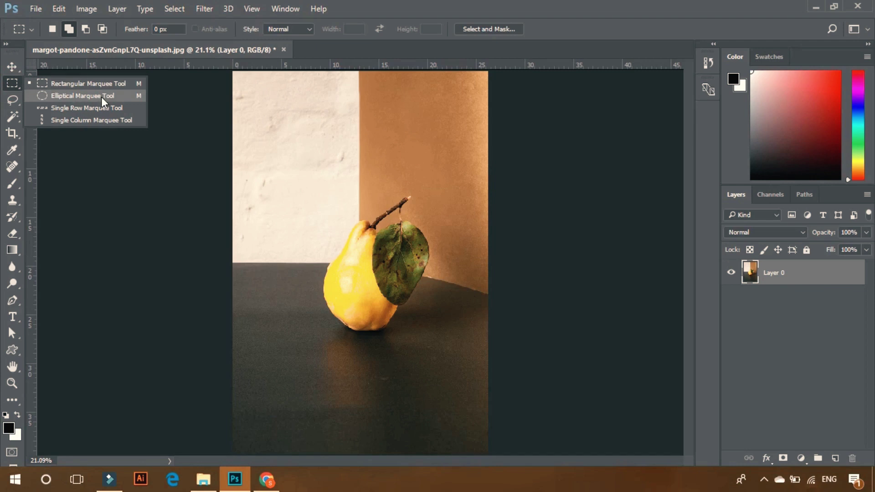
{"action": "left_click", "coordinate": [76, 85]}
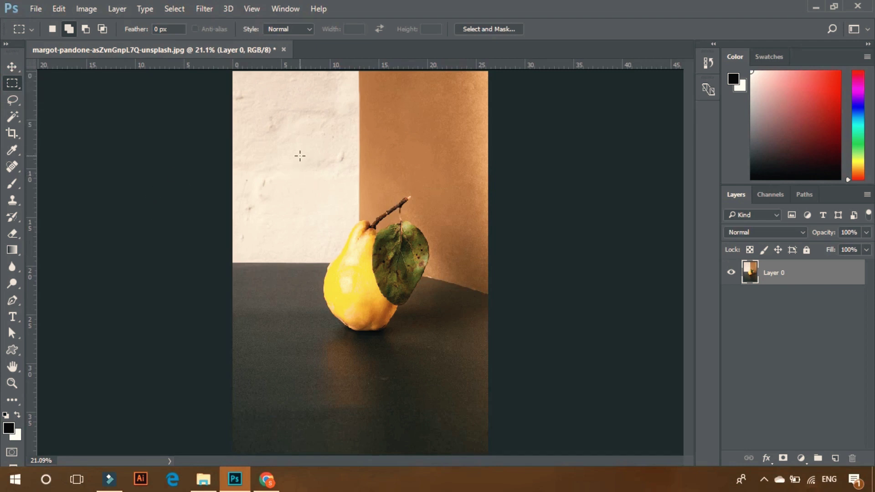
{"action": "left_click_drag", "start_coordinate": [299, 153], "coordinate": [438, 334]}
{"action": "mouse_move", "coordinate": [436, 331]}
{"action": "left_mouse_down"}
{"action": "mouse_move", "coordinate": [441, 338]}
{"action": "mouse_move", "coordinate": [447, 318]}
{"action": "mouse_move", "coordinate": [421, 337]}
{"action": "left_mouse_up"}
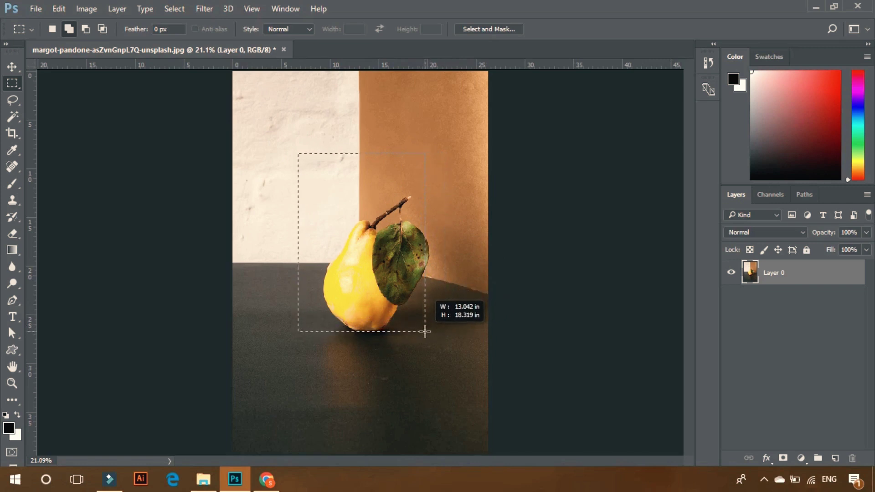
{"action": "left_click_drag", "start_coordinate": [427, 355], "coordinate": [437, 383]}
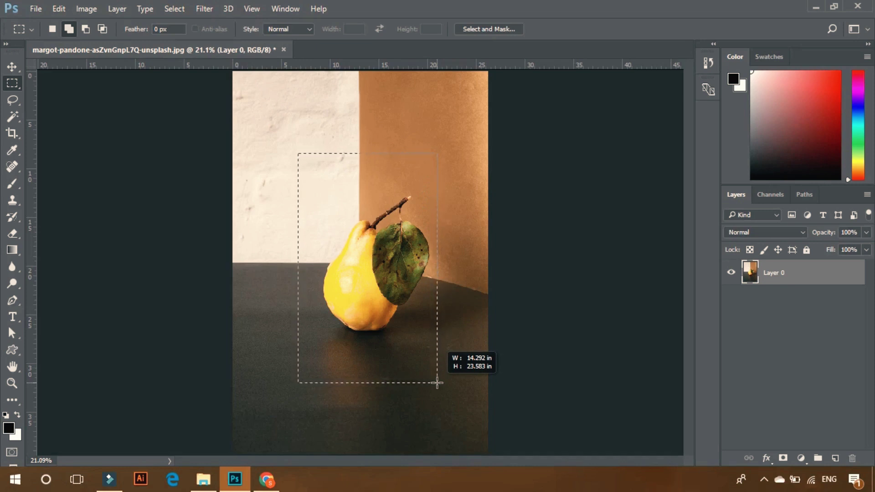
{"action": "left_click_drag", "start_coordinate": [437, 382], "coordinate": [428, 343]}
{"action": "key", "text": "ctrl+z"}
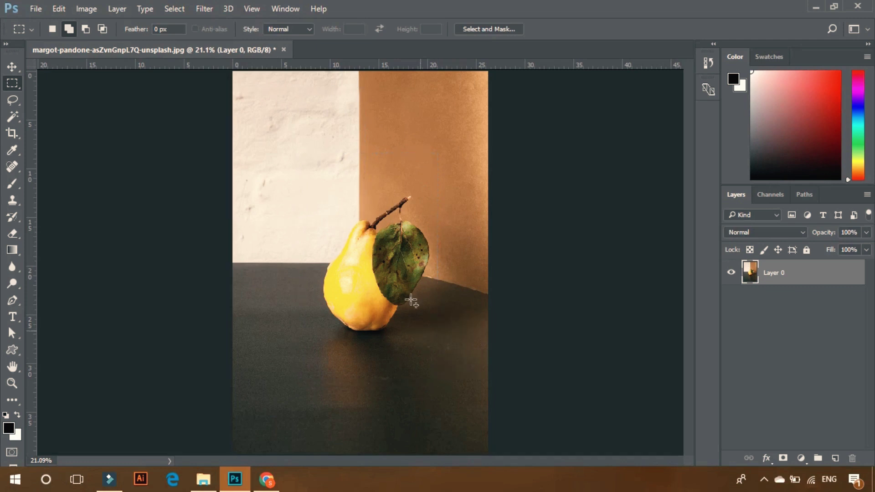
{"action": "left_click_drag", "start_coordinate": [364, 199], "coordinate": [413, 313]}
Make a circular selection around the pear with the Elliptical Marquee tool and copy it to a new layer.
{"action": "right_click", "coordinate": [12, 84]}
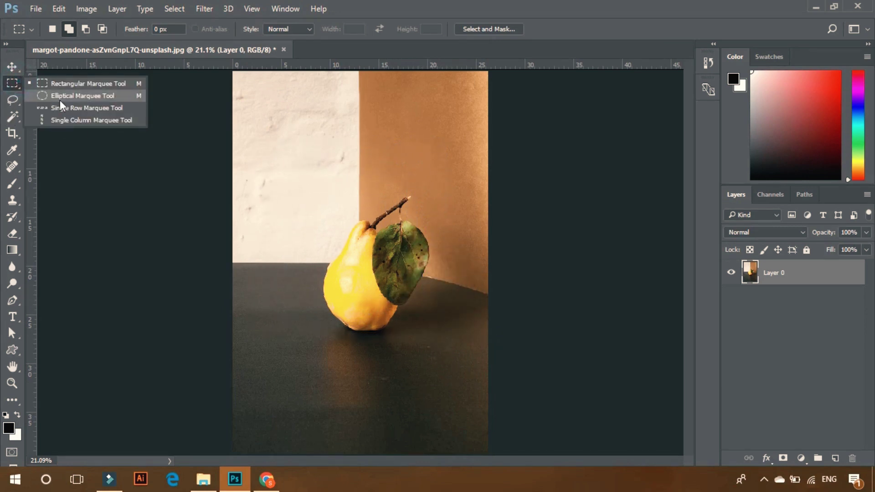
{"action": "left_click", "coordinate": [104, 97]}
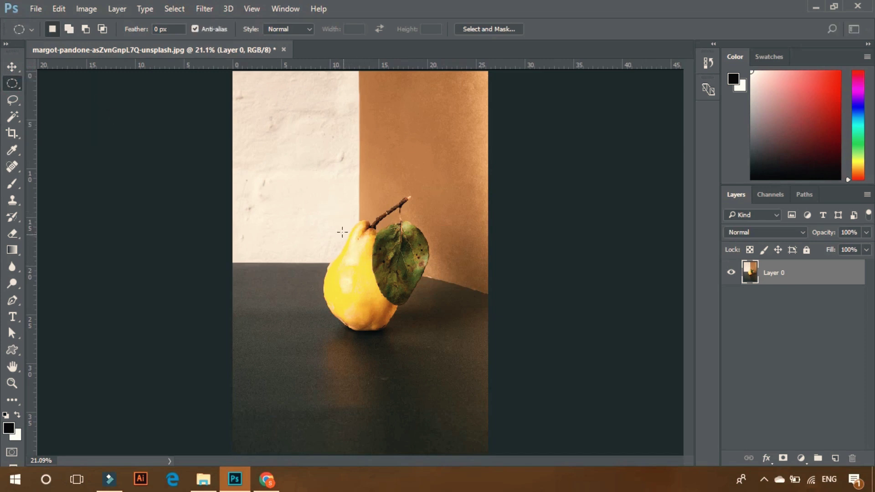
{"action": "left_click_drag", "start_coordinate": [342, 233], "coordinate": [426, 318]}
{"action": "left_click_drag", "start_coordinate": [369, 154], "coordinate": [402, 189]}
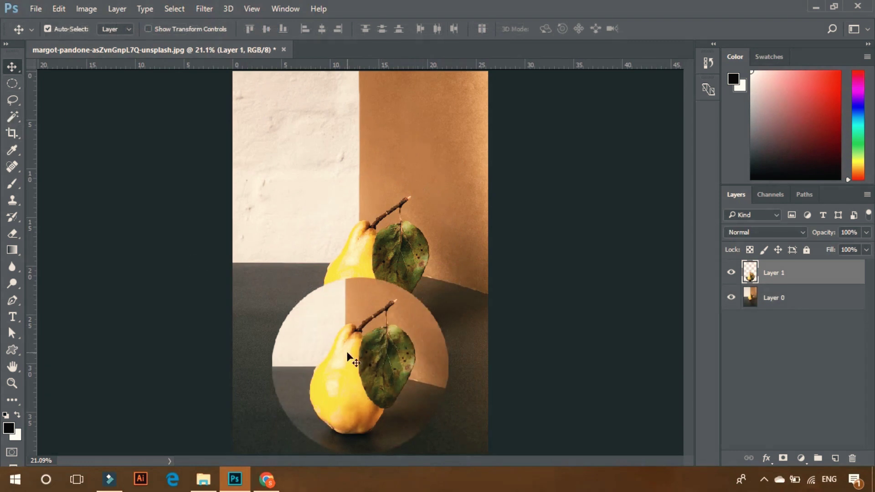
Move the circular pear copy back up over the original pear and compare by hiding and showing Layer 1.
{"action": "left_click_drag", "start_coordinate": [347, 353], "coordinate": [342, 252]}
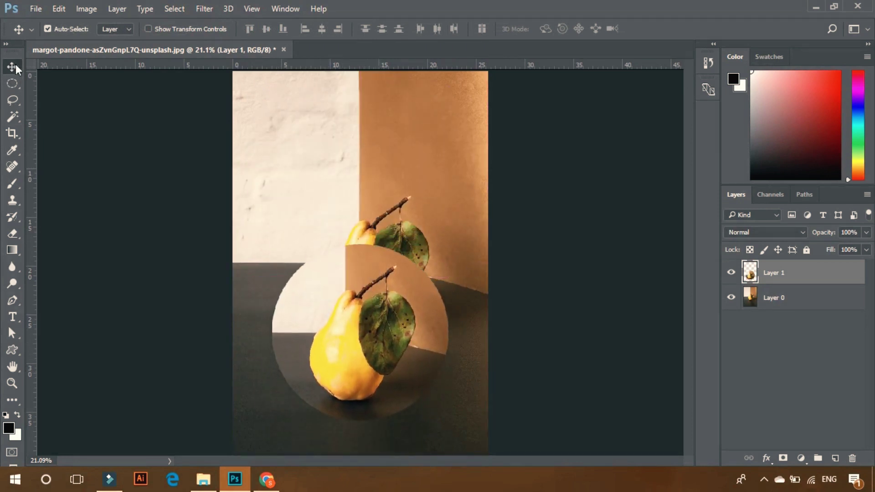
{"action": "left_click_drag", "start_coordinate": [302, 283], "coordinate": [324, 246]}
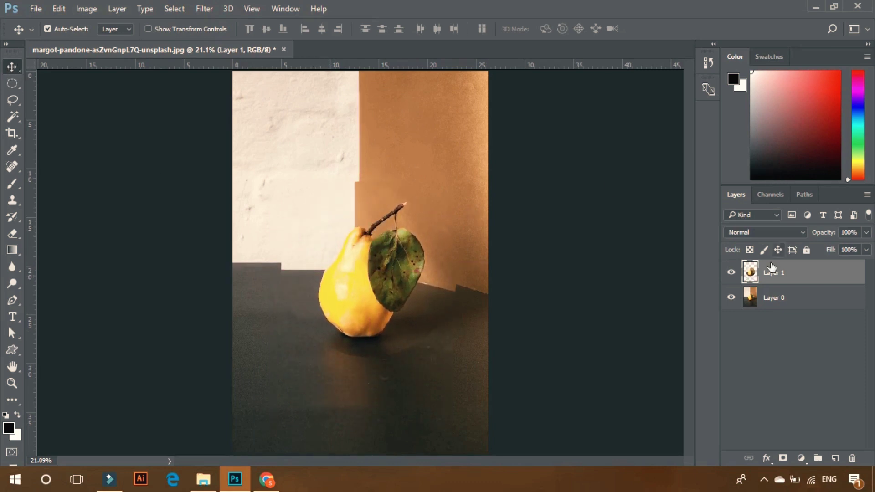
{"action": "left_click", "coordinate": [731, 275]}
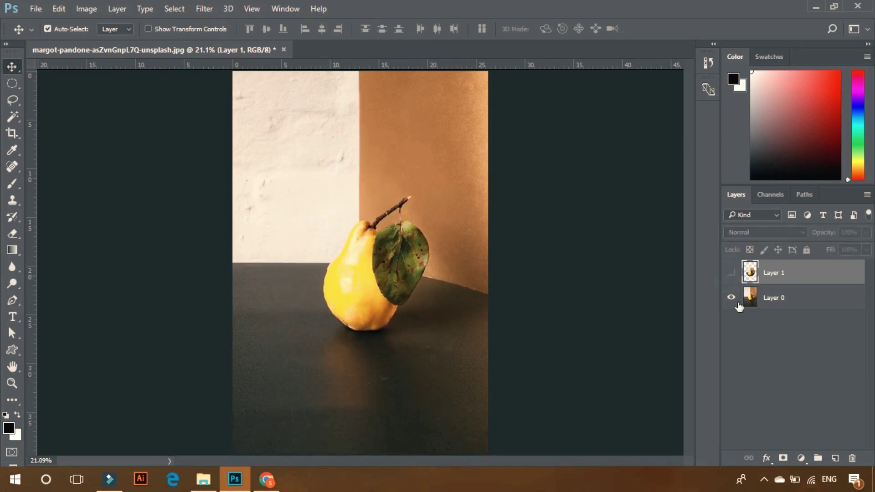
{"action": "left_click", "coordinate": [730, 276]}
Shift the circular pear copy slightly above the original and delete Layer 1.
{"action": "left_click_drag", "start_coordinate": [389, 257], "coordinate": [329, 205]}
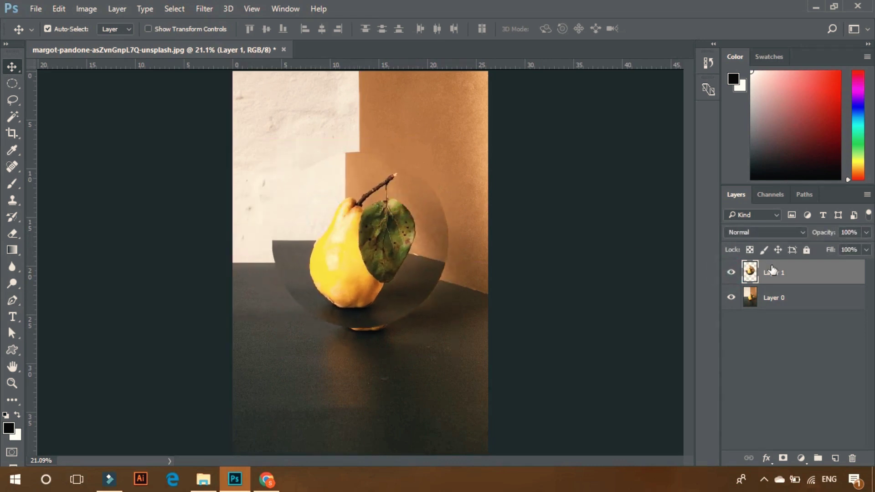
{"action": "left_click_drag", "start_coordinate": [772, 270], "coordinate": [852, 457]}
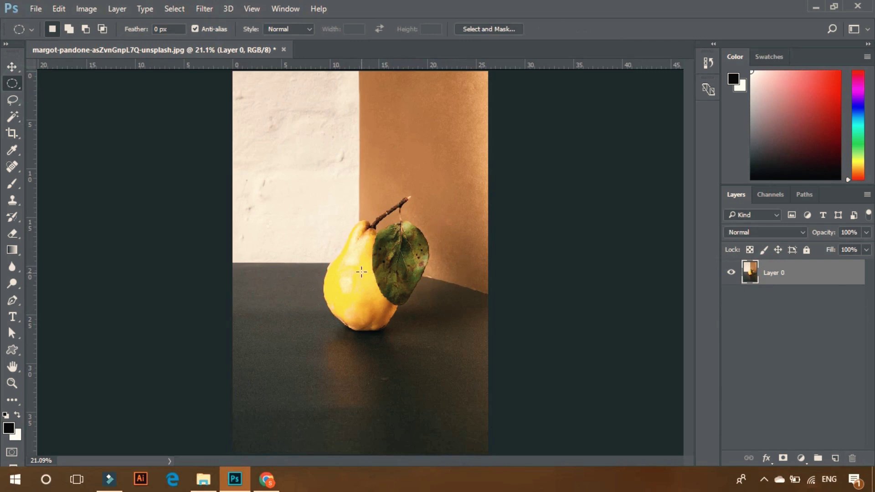
Make a circular selection centred on the pear and move its pixels directly toward the photo's lower right corner.
{"action": "left_click_drag", "start_coordinate": [358, 268], "coordinate": [448, 359]}
{"action": "left_click", "coordinate": [12, 67]}
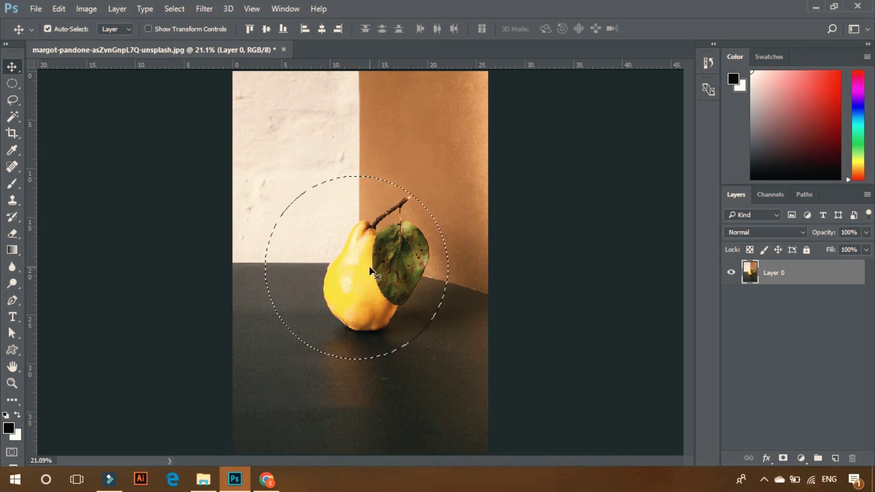
{"action": "left_click_drag", "start_coordinate": [368, 285], "coordinate": [409, 377]}
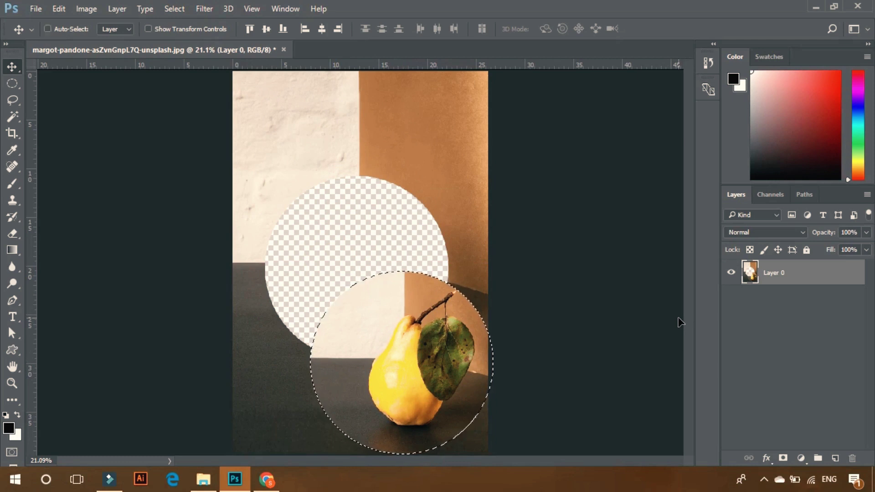
Undo the move of the circular pear area and leave nothing selected.
{"action": "key", "text": "ctrl+d"}
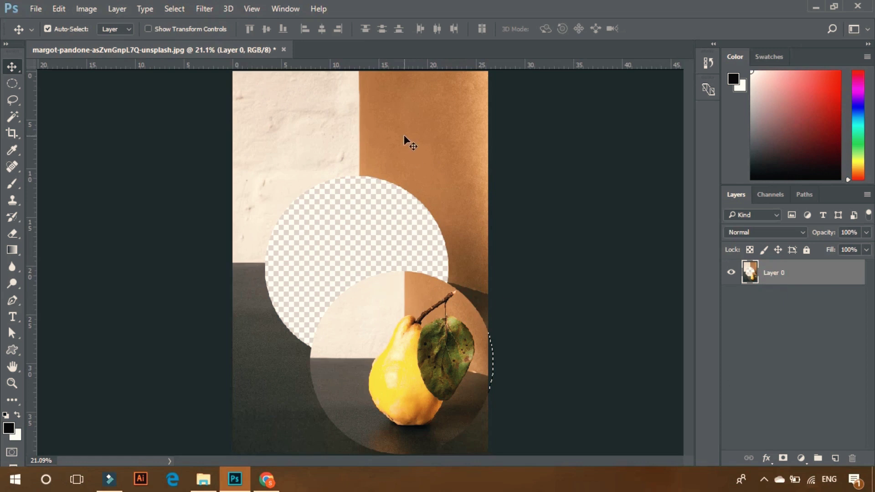
{"action": "left_click_drag", "start_coordinate": [395, 136], "coordinate": [377, 147]}
{"action": "key", "text": "ctrl+z"}
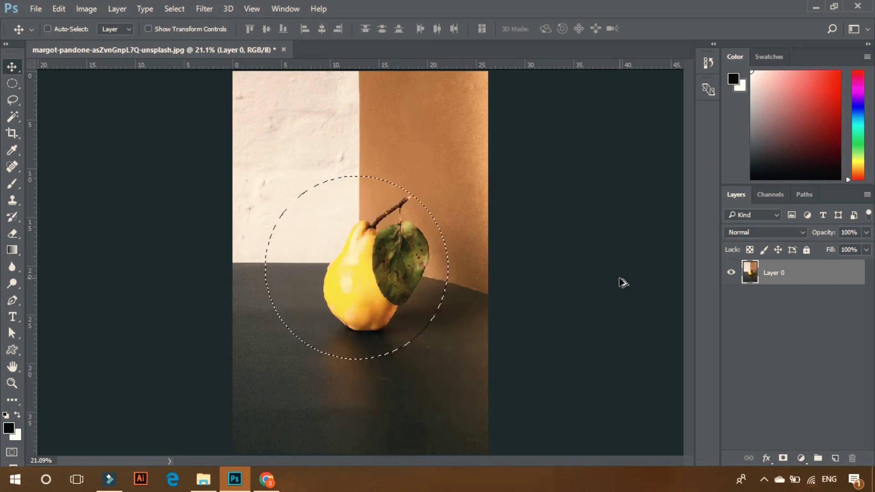
{"action": "key", "text": "ctrl+d"}
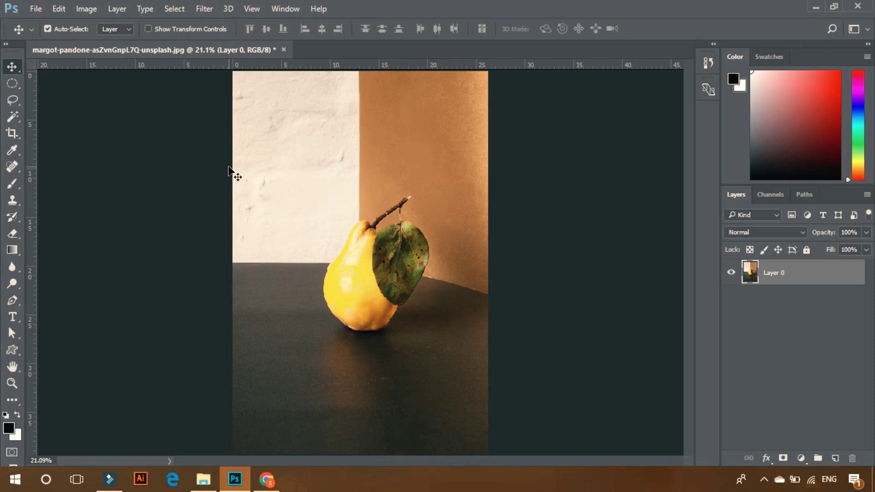
Select a single pixel row across the wall above the pear with the Single Row Marquee tool.
{"action": "left_click", "coordinate": [8, 86]}
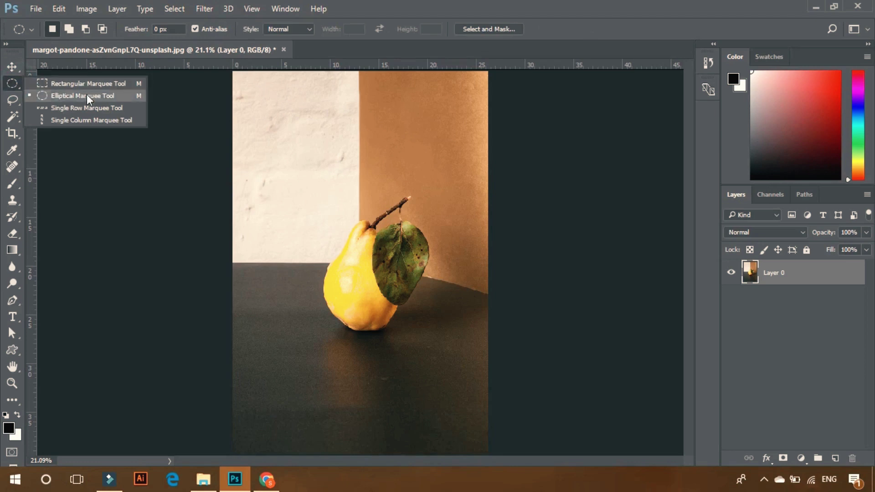
{"action": "left_click", "coordinate": [86, 110]}
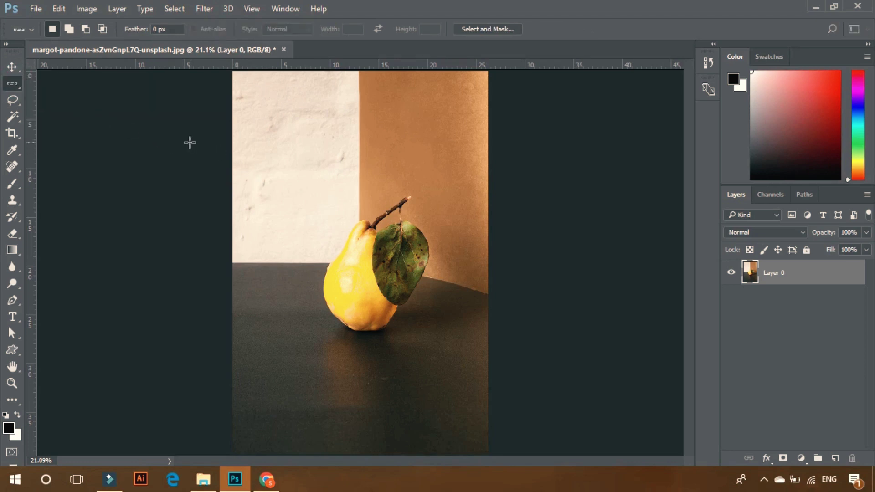
{"action": "left_click", "coordinate": [27, 86]}
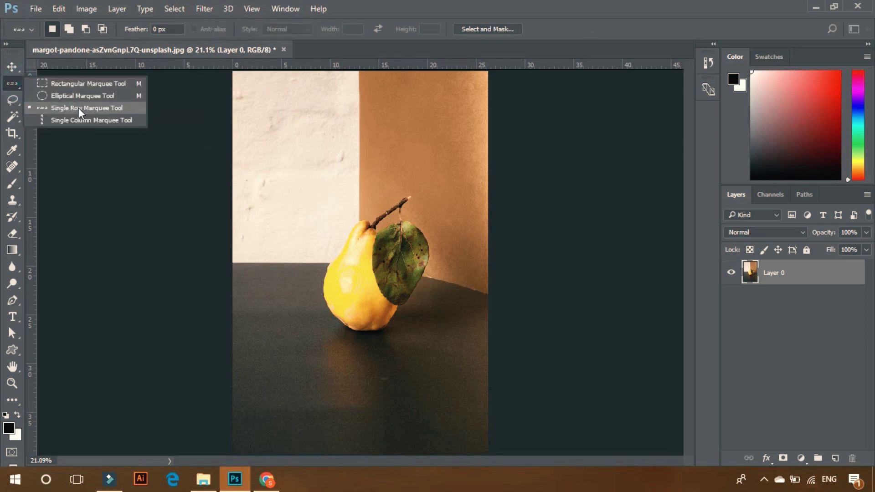
{"action": "left_click", "coordinate": [78, 108]}
{"action": "left_click", "coordinate": [12, 85]}
{"action": "left_click", "coordinate": [104, 109]}
{"action": "left_click_drag", "start_coordinate": [179, 142], "coordinate": [515, 162]}
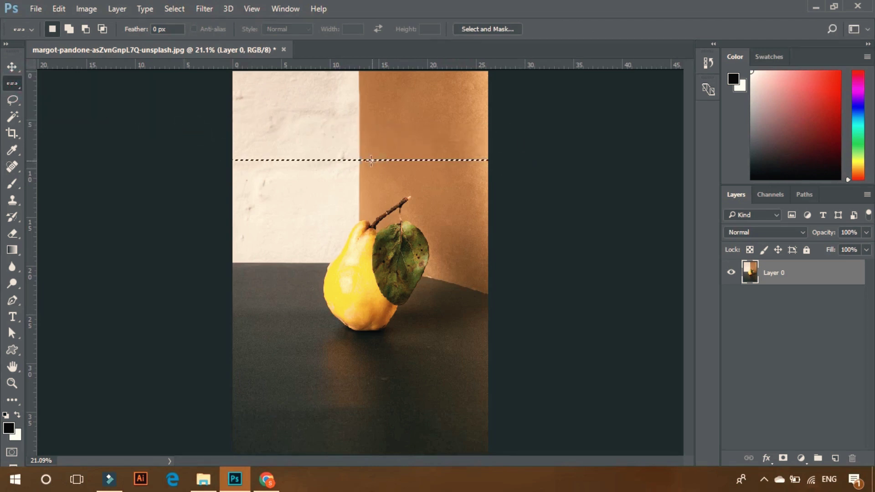
Examine the single-row selection on the wall up close to check its height in pixels.
{"action": "scroll", "coordinate": [386, 177], "scroll_direction": "up", "scroll_amount": 10}
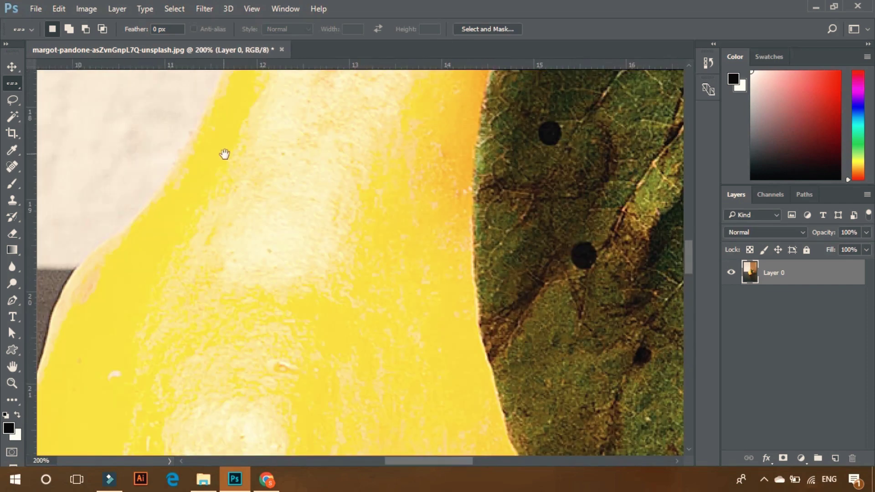
{"action": "left_click_drag", "start_coordinate": [225, 154], "coordinate": [286, 332]}
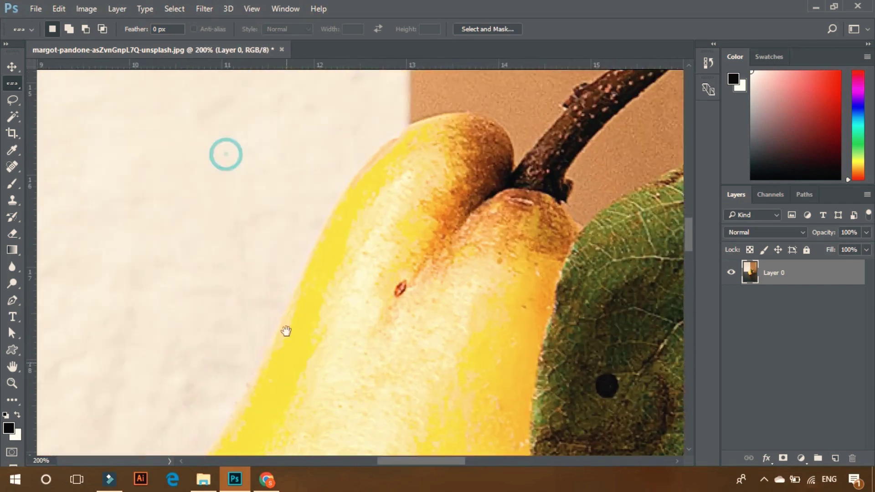
{"action": "left_click_drag", "start_coordinate": [281, 250], "coordinate": [299, 356]}
{"action": "left_click_drag", "start_coordinate": [285, 199], "coordinate": [320, 299]}
{"action": "left_click_drag", "start_coordinate": [300, 177], "coordinate": [336, 247]}
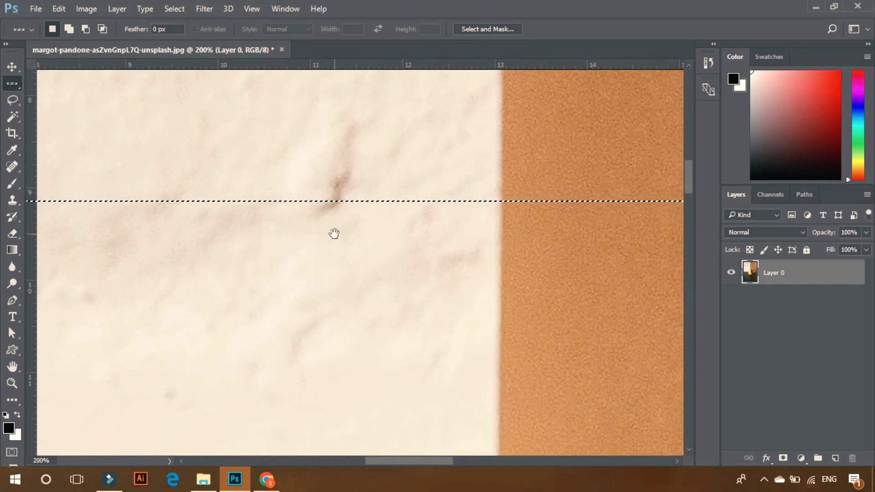
{"action": "scroll", "coordinate": [346, 230], "scroll_direction": "up", "scroll_amount": 4}
{"action": "scroll", "coordinate": [388, 142], "scroll_direction": "up", "scroll_amount": 2}
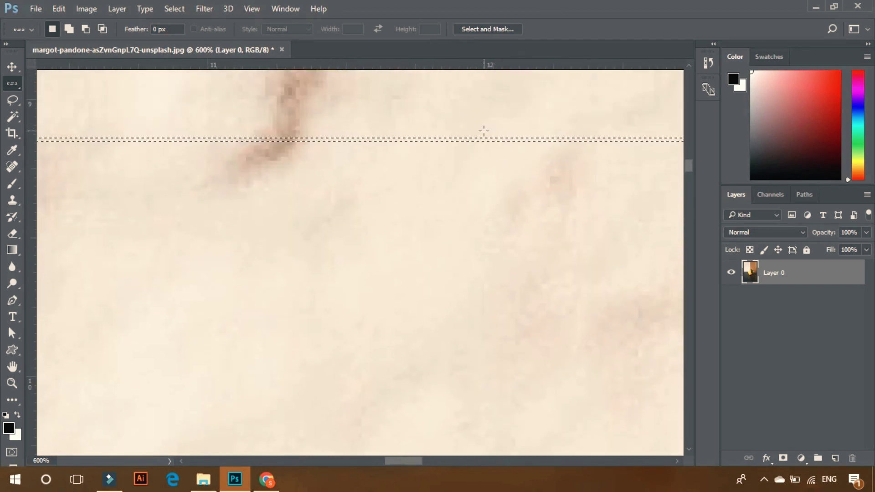
{"action": "scroll", "coordinate": [483, 129], "scroll_direction": "up", "scroll_amount": 2}
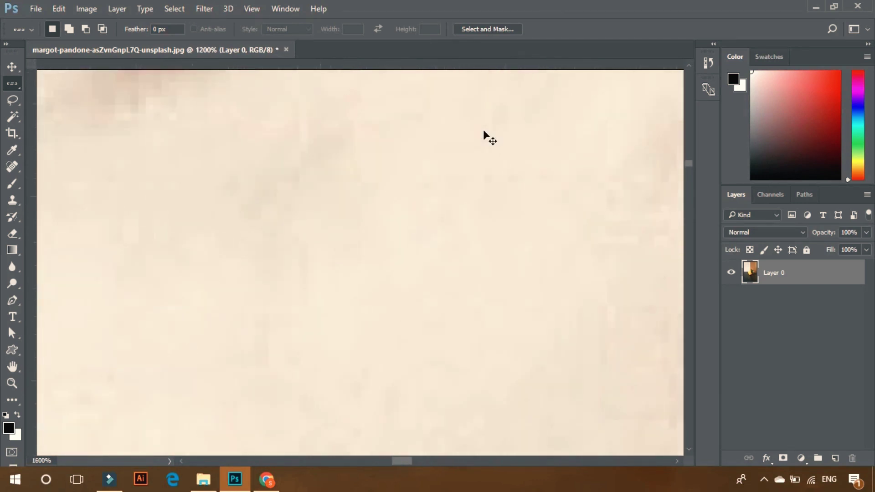
{"action": "scroll", "coordinate": [484, 130], "scroll_direction": "up", "scroll_amount": 5}
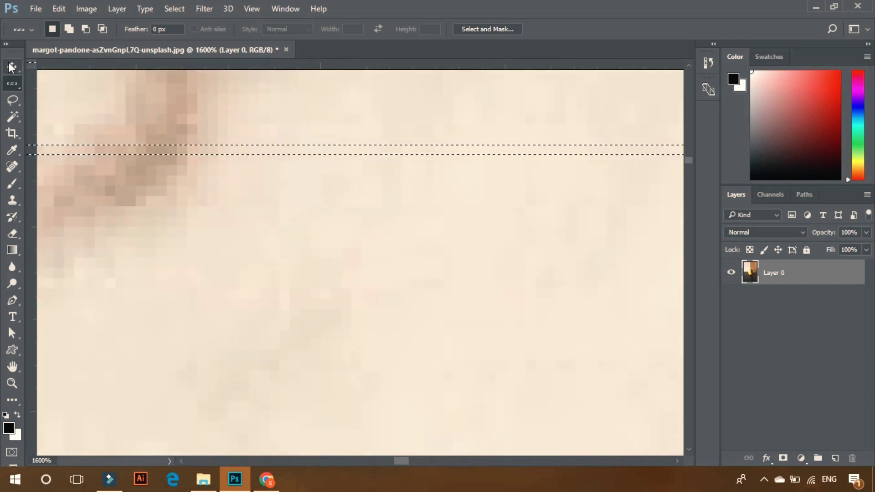
Set the foreground color to bright red, fill the selected pixel row with it and clear the selection.
{"action": "key", "text": "v"}
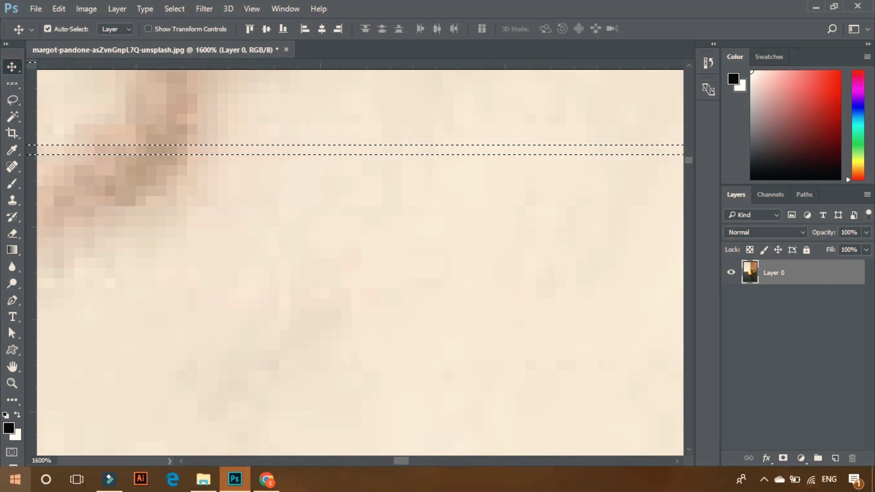
{"action": "left_click", "coordinate": [5, 428]}
{"action": "left_click", "coordinate": [6, 428]}
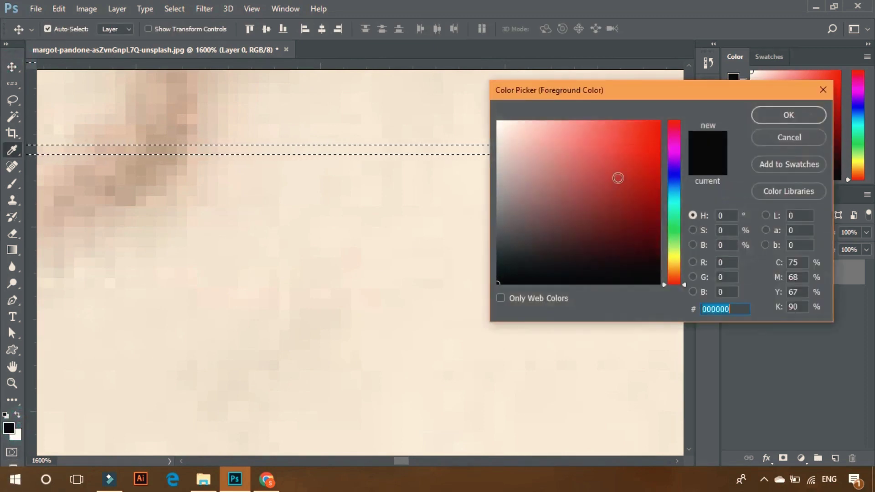
{"action": "mouse_move", "coordinate": [617, 177]}
{"action": "left_mouse_down"}
{"action": "mouse_move", "coordinate": [656, 144]}
{"action": "mouse_move", "coordinate": [656, 123]}
{"action": "left_mouse_up"}
{"action": "left_click", "coordinate": [773, 116]}
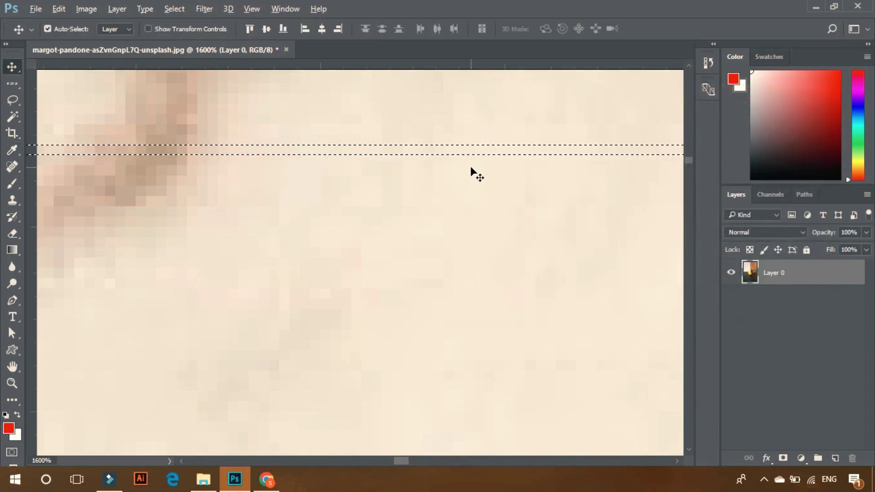
{"action": "key", "text": "alt+BackSpace"}
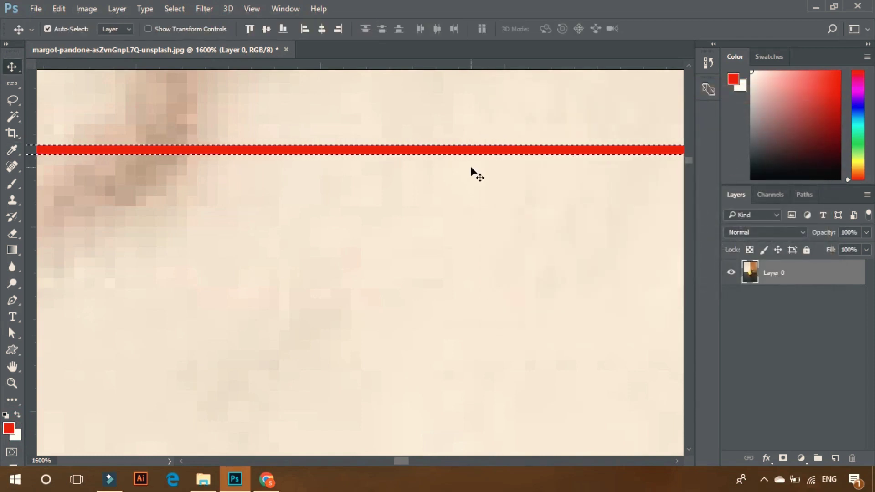
{"action": "key", "text": "ctrl+d"}
Examine the red pixel row across the photo at different magnifications, from close up to the whole image.
{"action": "key", "text": "ctrl+1"}
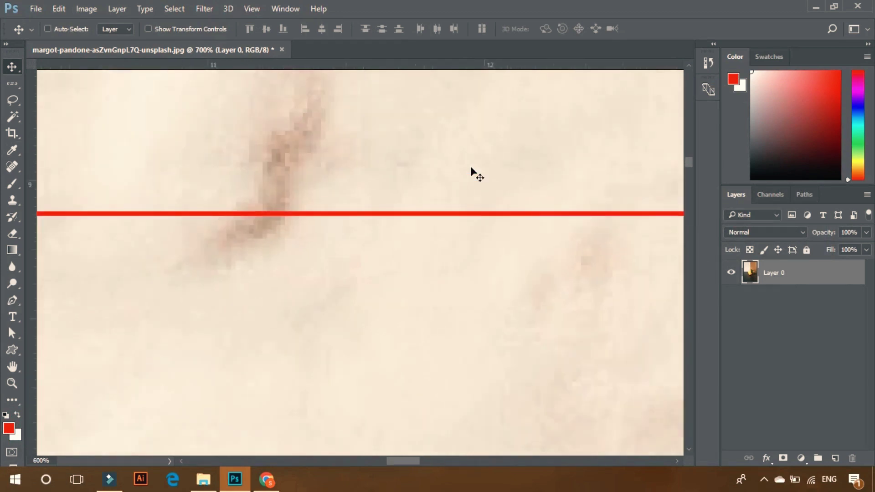
{"action": "key", "text": "ctrl+minus"}
{"action": "key", "text": "ctrl+minus"}
{"action": "key", "text": "ctrl+minus"}
{"action": "key", "text": "ctrl+minus"}
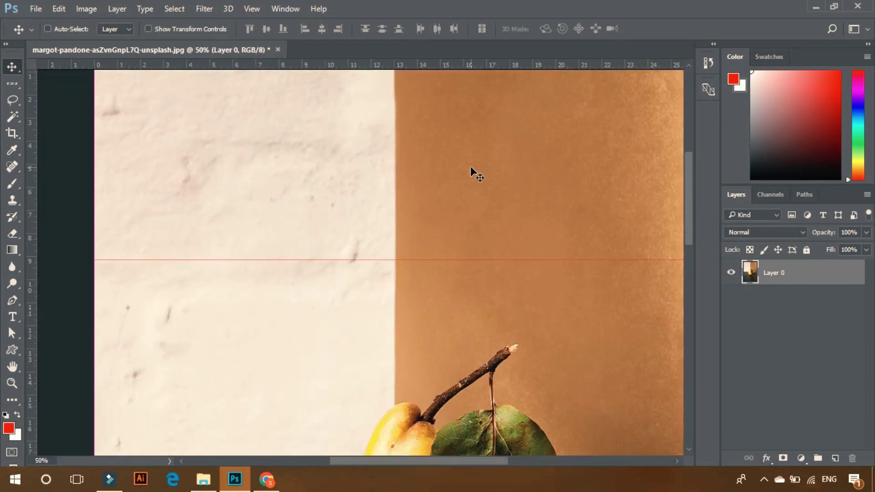
{"action": "key", "text": "ctrl+plus"}
{"action": "key", "text": "ctrl+plus"}
{"action": "key", "text": "ctrl+plus"}
{"action": "key", "text": "ctrl+plus"}
{"action": "key", "text": "ctrl+plus"}
{"action": "key", "text": "ctrl+plus"}
{"action": "key", "text": "ctrl+plus"}
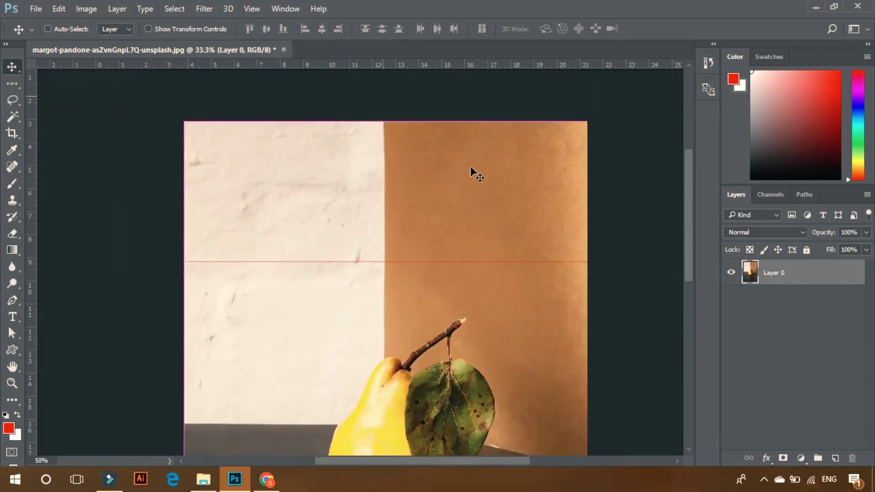
{"action": "key", "text": "ctrl+minus"}
{"action": "key", "text": "ctrl+minus"}
{"action": "key", "text": "ctrl+minus"}
{"action": "key", "text": "ctrl+minus"}
{"action": "key", "text": "ctrl+minus"}
{"action": "key", "text": "ctrl+minus"}
{"action": "key", "text": "ctrl+minus"}
{"action": "key", "text": "ctrl+minus"}
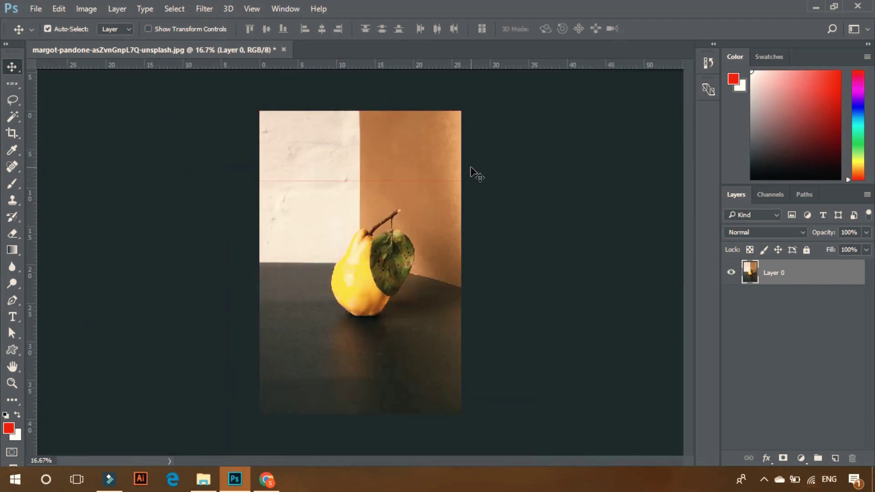
Undo the red row fill and select a single pixel column through the wall and table beside the pear.
{"action": "key", "text": "ctrl+alt+z"}
{"action": "left_click", "coordinate": [320, 432]}
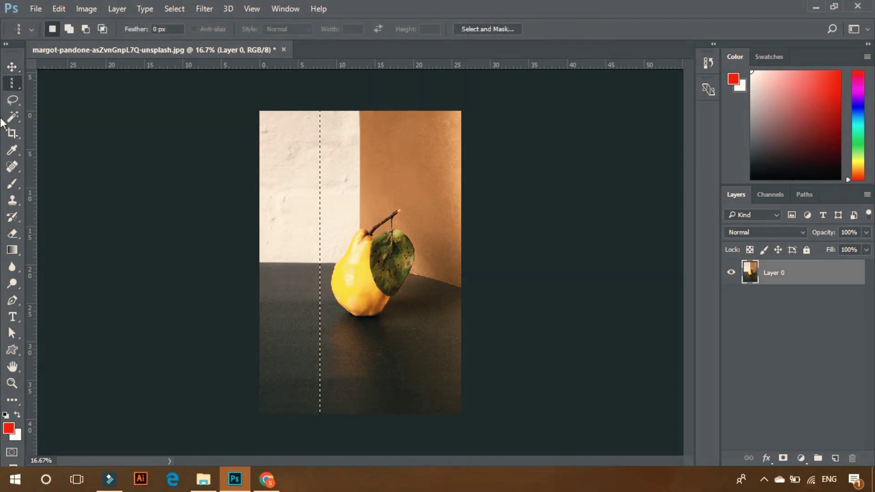
{"action": "right_click", "coordinate": [11, 81]}
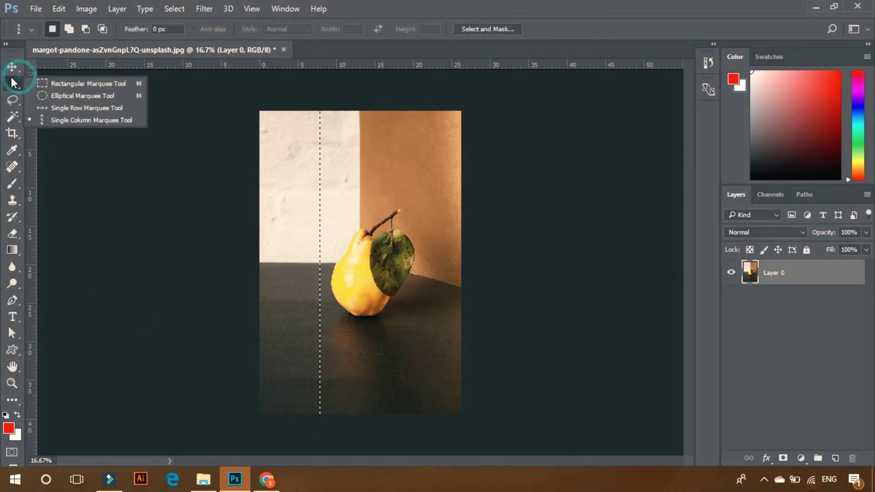
{"action": "left_click", "coordinate": [81, 120]}
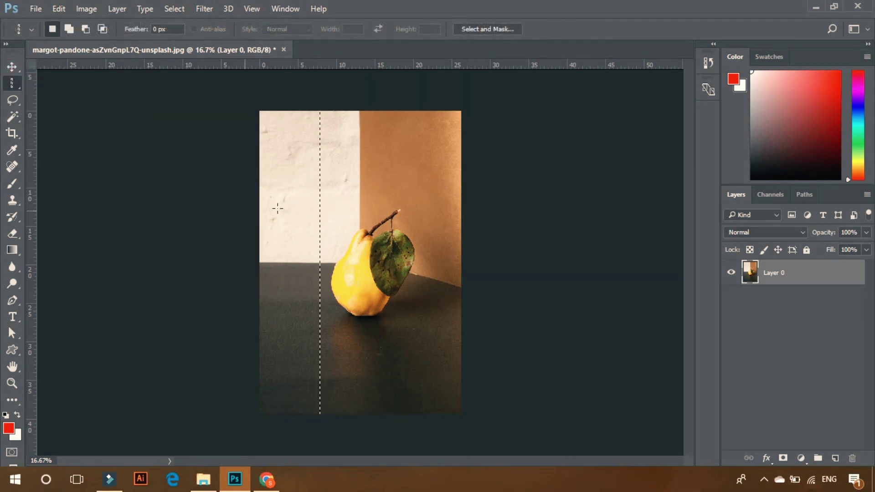
Set the foreground color to dark green #002c0a, fill the selected pixel column with it and clear the selection.
{"action": "key", "text": "ctrl+plus"}
{"action": "key", "text": "ctrl+plus"}
{"action": "key", "text": "ctrl+plus"}
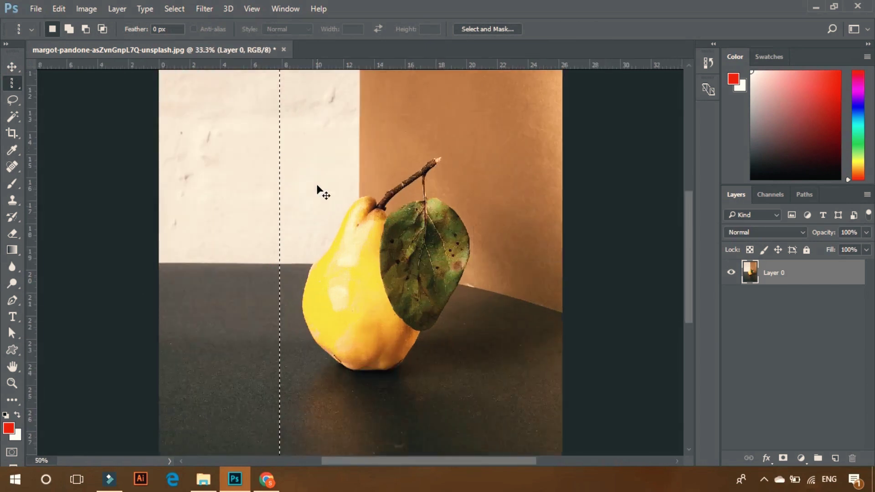
{"action": "left_click", "coordinate": [8, 428]}
{"action": "mouse_move", "coordinate": [611, 209]}
{"action": "left_mouse_down"}
{"action": "mouse_move", "coordinate": [656, 193]}
{"action": "mouse_move", "coordinate": [675, 224]}
{"action": "left_mouse_up"}
{"action": "left_click_drag", "start_coordinate": [650, 192], "coordinate": [655, 239]}
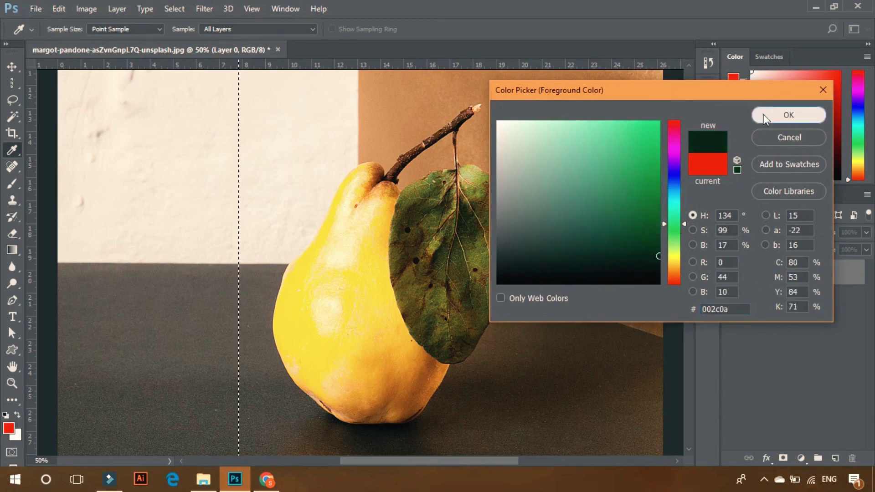
{"action": "left_click", "coordinate": [765, 115]}
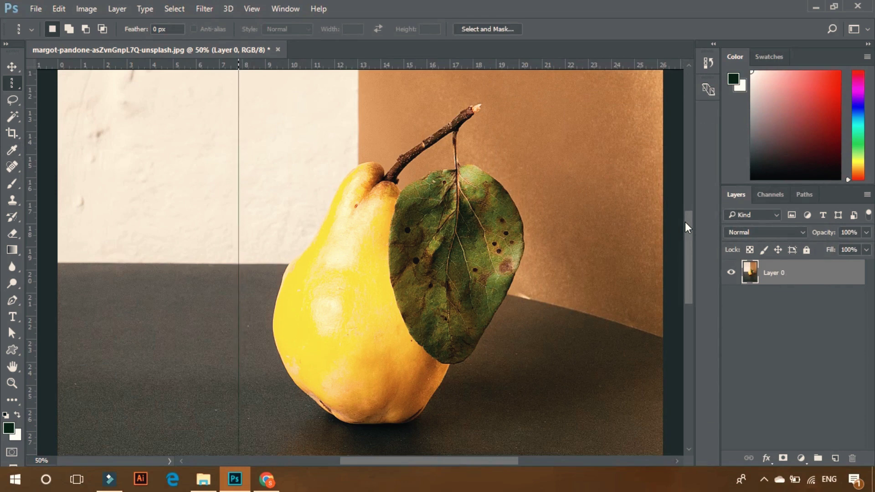
Examine the dark green pixel column across the wall and table, from close up to the whole image.
{"action": "scroll", "coordinate": [182, 201], "scroll_direction": "up", "scroll_amount": 3}
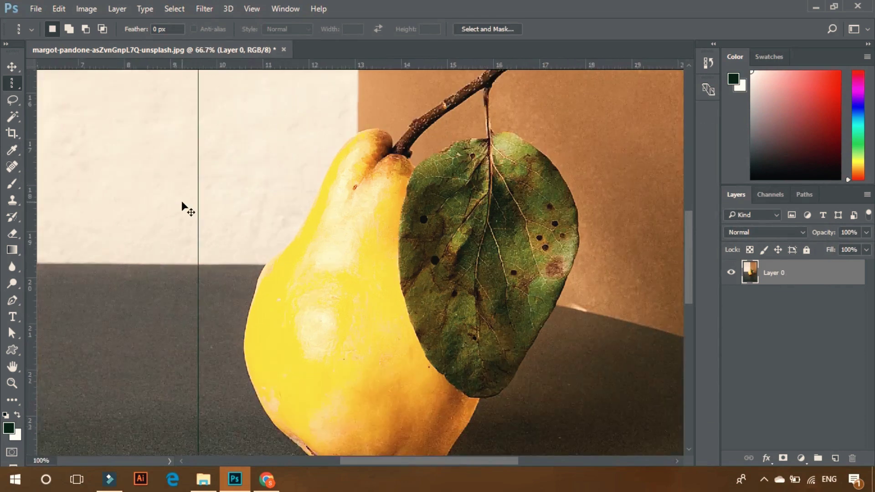
{"action": "left_click_drag", "start_coordinate": [182, 201], "coordinate": [521, 245]}
{"action": "left_click_drag", "start_coordinate": [196, 160], "coordinate": [204, 178]}
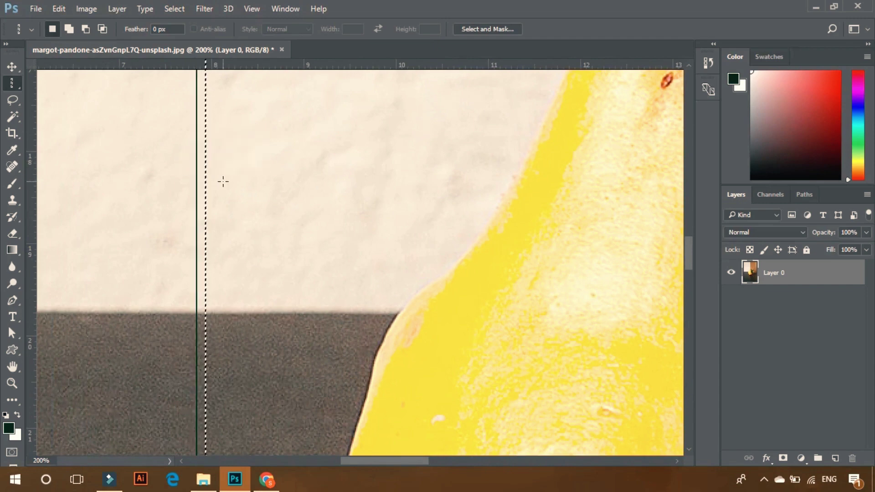
{"action": "scroll", "coordinate": [213, 149], "scroll_direction": "down", "scroll_amount": 3}
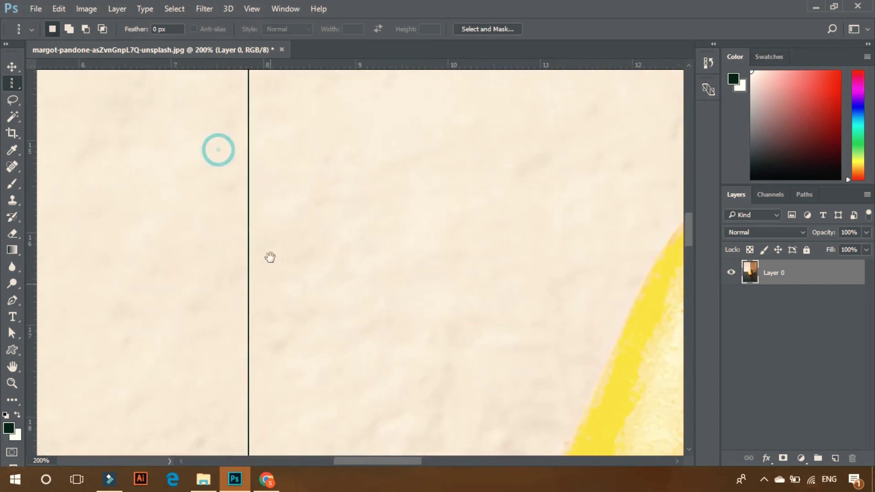
{"action": "scroll", "coordinate": [255, 401], "scroll_direction": "down", "scroll_amount": 3}
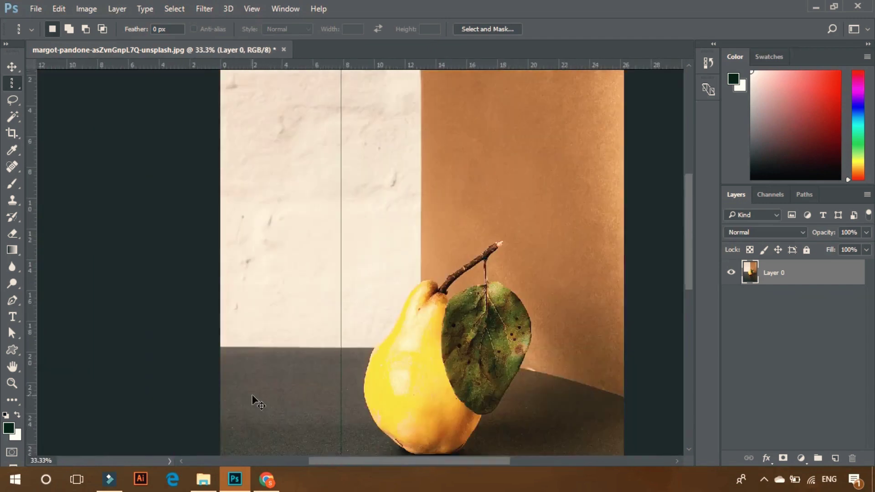
{"action": "scroll", "coordinate": [252, 395], "scroll_direction": "down", "scroll_amount": 1}
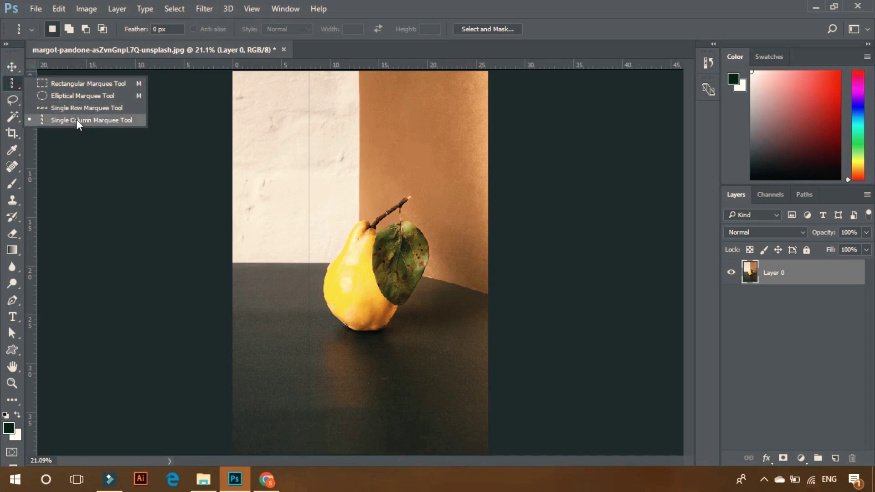
Undo the green column fill and switch from the Single Column to the Rectangular Marquee tool.
{"action": "left_click", "coordinate": [18, 86]}
{"action": "left_click", "coordinate": [37, 91]}
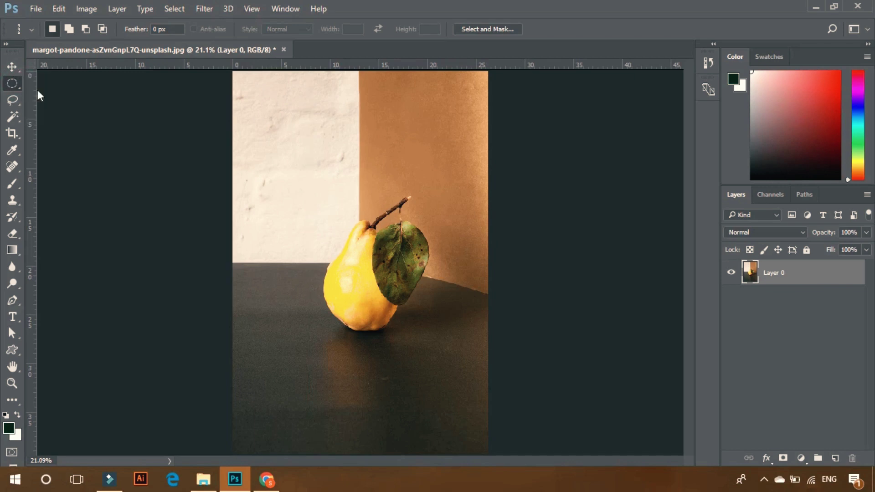
{"action": "right_click", "coordinate": [17, 84]}
{"action": "left_click", "coordinate": [32, 85]}
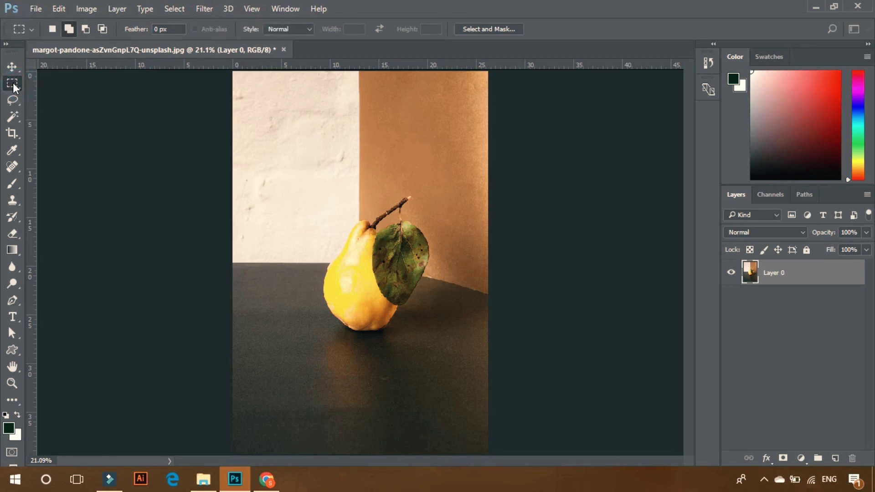
{"action": "right_click", "coordinate": [14, 82]}
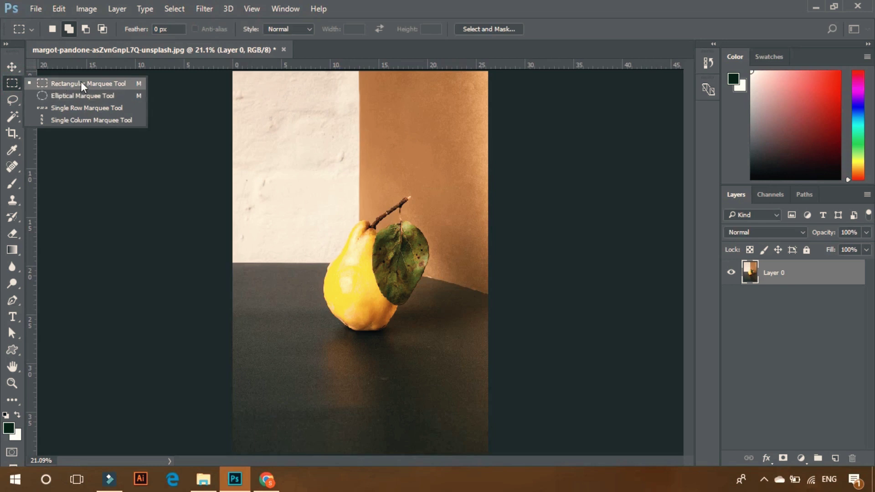
Draw a freehand Lasso selection loosely around the whole pear, including its stem and leaf.
{"action": "left_click", "coordinate": [10, 101]}
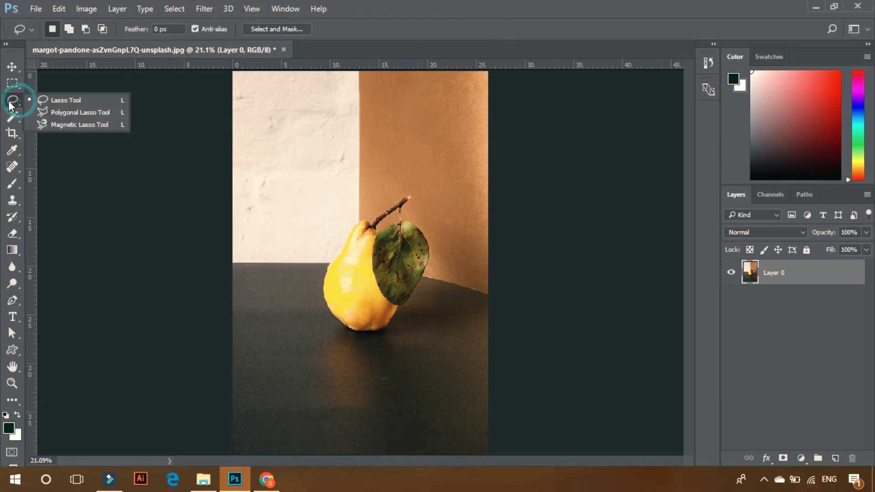
{"action": "left_click", "coordinate": [64, 100]}
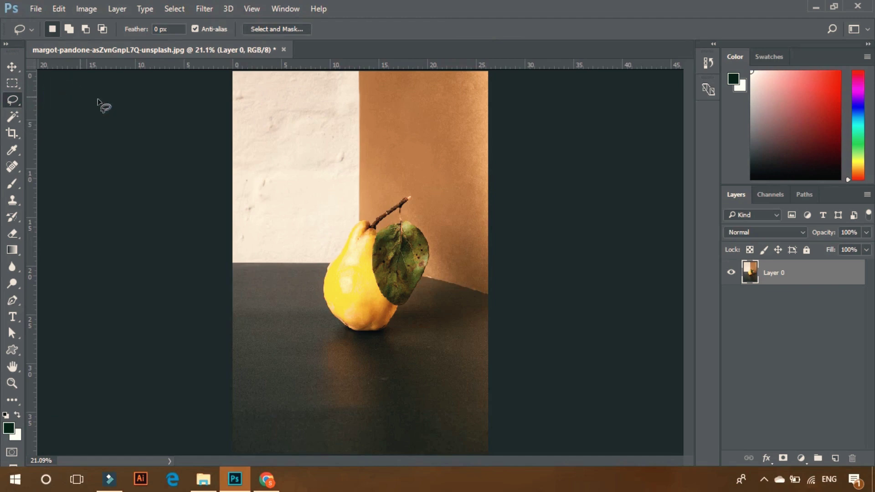
{"action": "key", "text": "ctrl+plus"}
{"action": "key", "text": "ctrl+plus"}
{"action": "key", "text": "ctrl+plus"}
{"action": "key", "text": "ctrl+minus"}
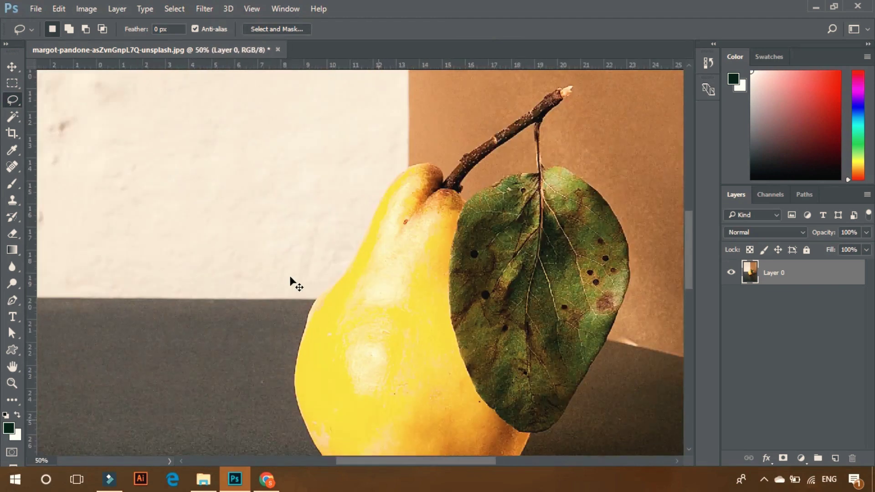
{"action": "left_click_drag", "start_coordinate": [297, 280], "coordinate": [235, 258]}
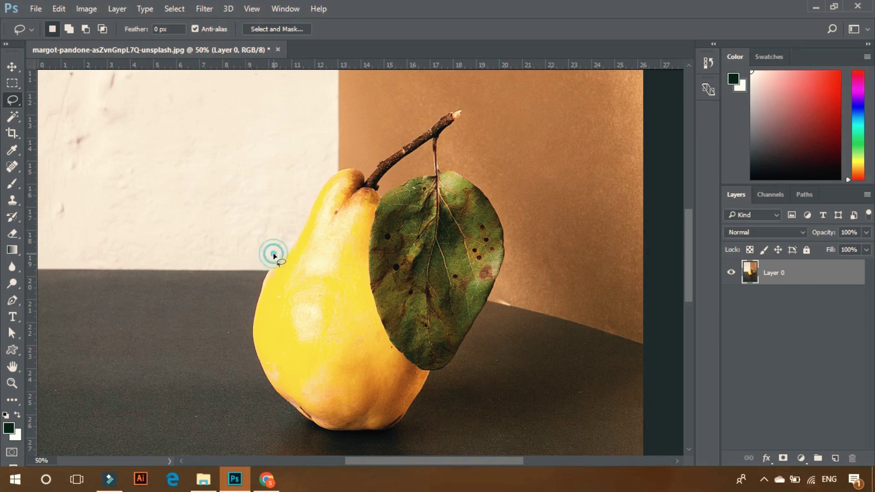
{"action": "left_click_drag", "start_coordinate": [273, 253], "coordinate": [282, 247]}
{"action": "left_click_drag", "start_coordinate": [412, 124], "coordinate": [459, 104]}
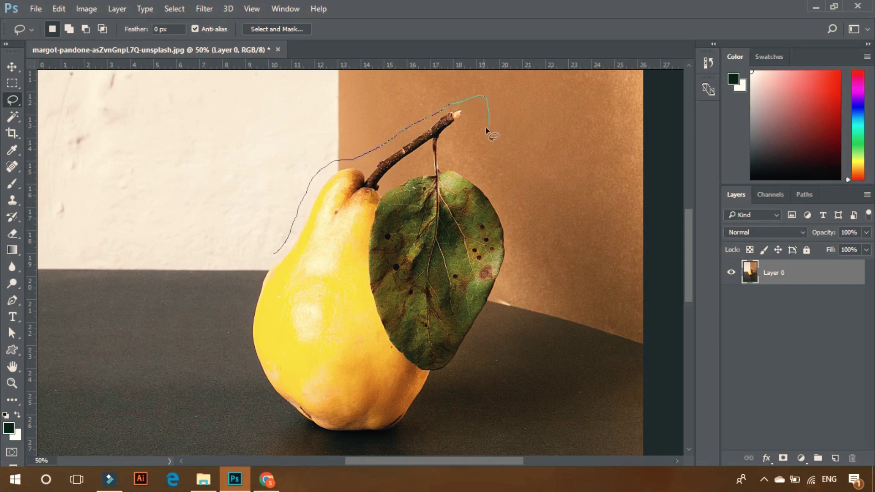
{"action": "left_click_drag", "start_coordinate": [446, 159], "coordinate": [464, 167]}
{"action": "mouse_move", "coordinate": [507, 290]}
{"action": "left_mouse_down"}
{"action": "mouse_move", "coordinate": [476, 349]}
{"action": "mouse_move", "coordinate": [406, 436]}
{"action": "mouse_move", "coordinate": [299, 444]}
{"action": "mouse_move", "coordinate": [273, 412]}
{"action": "left_mouse_up"}
{"action": "left_click_drag", "start_coordinate": [251, 374], "coordinate": [239, 298]}
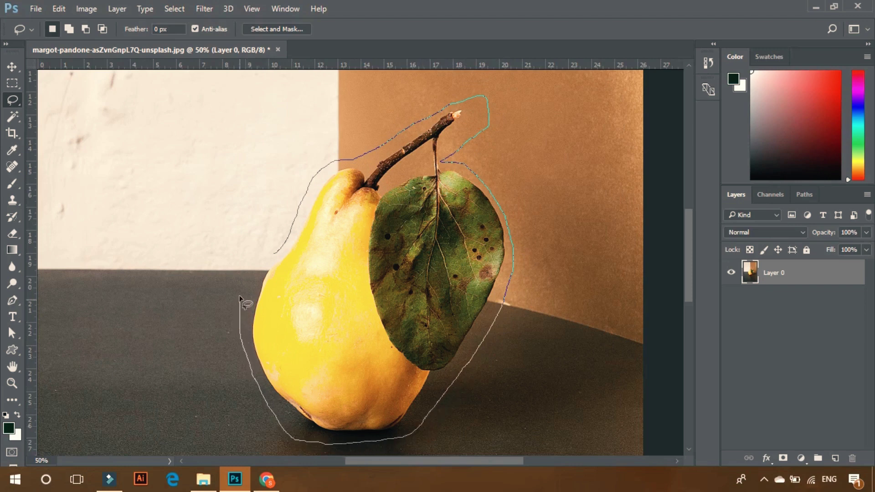
{"action": "left_click_drag", "start_coordinate": [277, 254], "coordinate": [278, 254]}
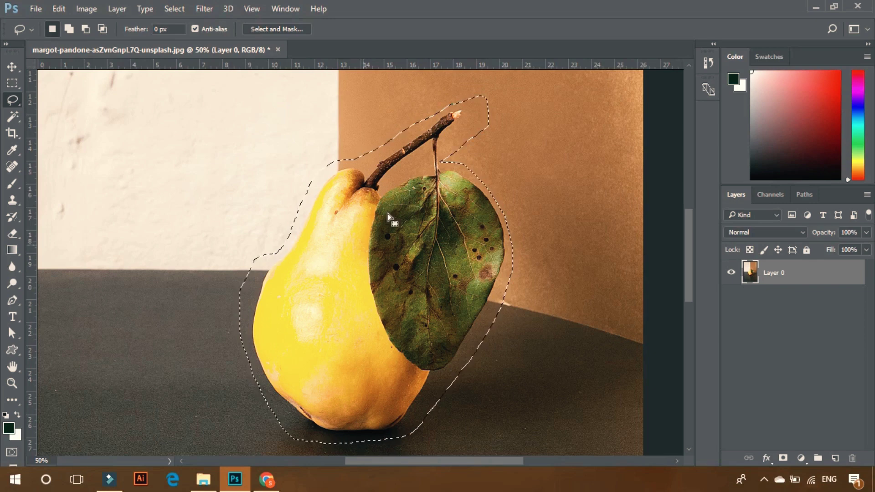
Try to move the lassoed pear up and to the left within the photo layer.
{"action": "key", "text": "ctrl+minus"}
{"action": "key", "text": "ctrl+minus"}
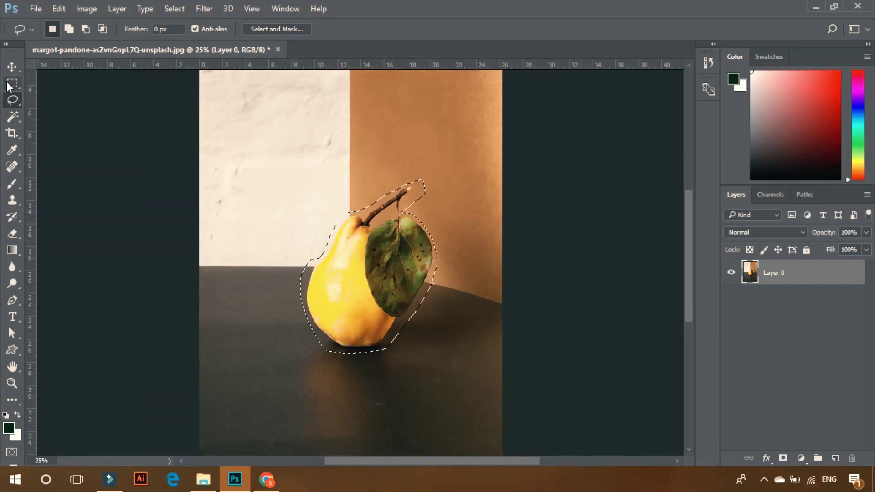
{"action": "left_click", "coordinate": [12, 66]}
{"action": "left_click_drag", "start_coordinate": [361, 295], "coordinate": [326, 251]}
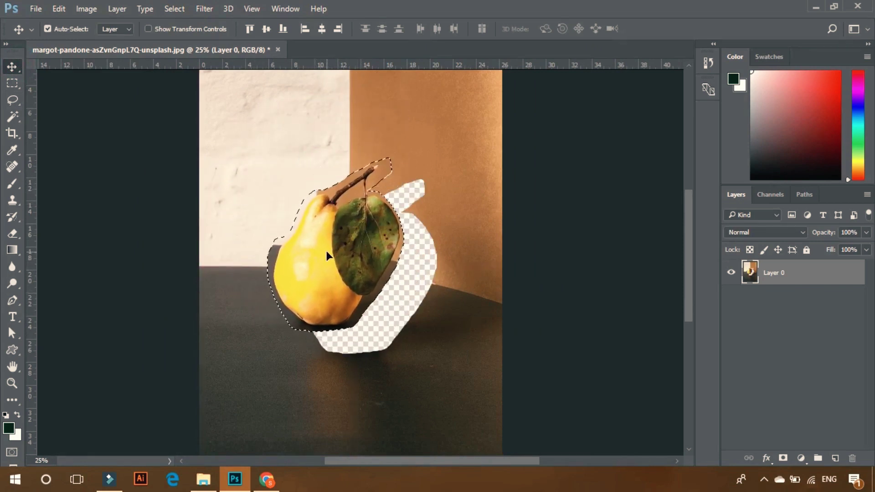
{"action": "key", "text": "ctrl+z"}
Copy the lassoed pear to a new layer, try moving the copy, and delete that layer.
{"action": "key", "text": "ctrl+j"}
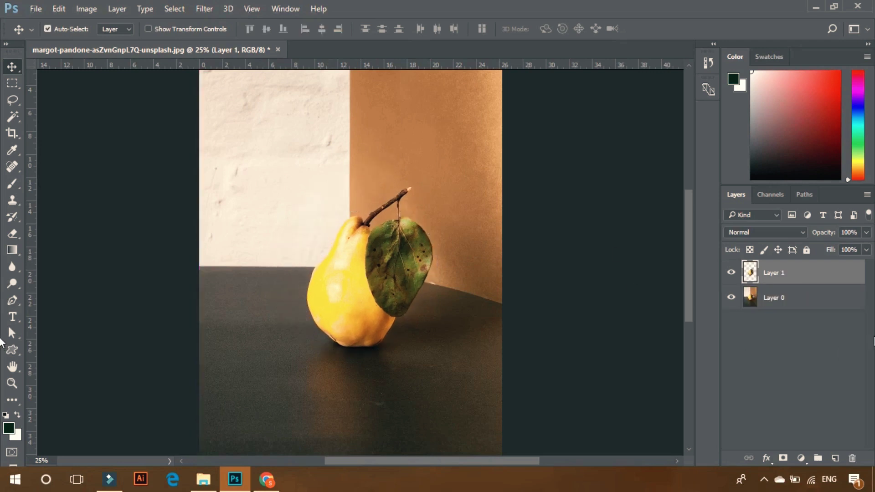
{"action": "left_click_drag", "start_coordinate": [336, 262], "coordinate": [281, 207]}
{"action": "key", "text": "ctrl+z"}
{"action": "key", "text": "Delete"}
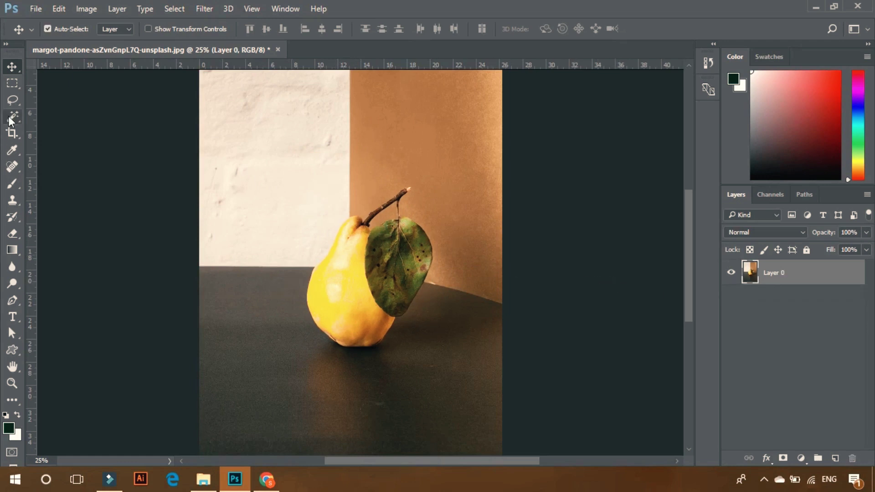
Outline the pear, stem and leaf with straight Polygonal Lasso segments and close the outline at its starting point.
{"action": "left_click", "coordinate": [12, 99]}
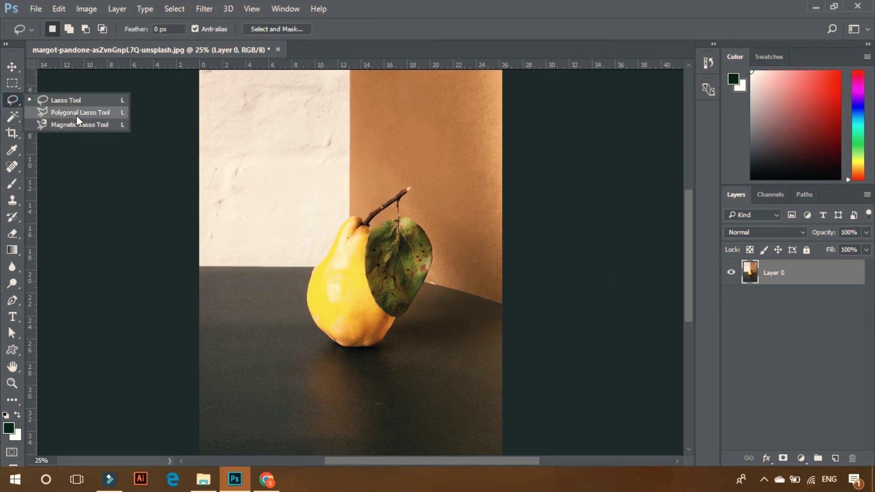
{"action": "left_click", "coordinate": [89, 112]}
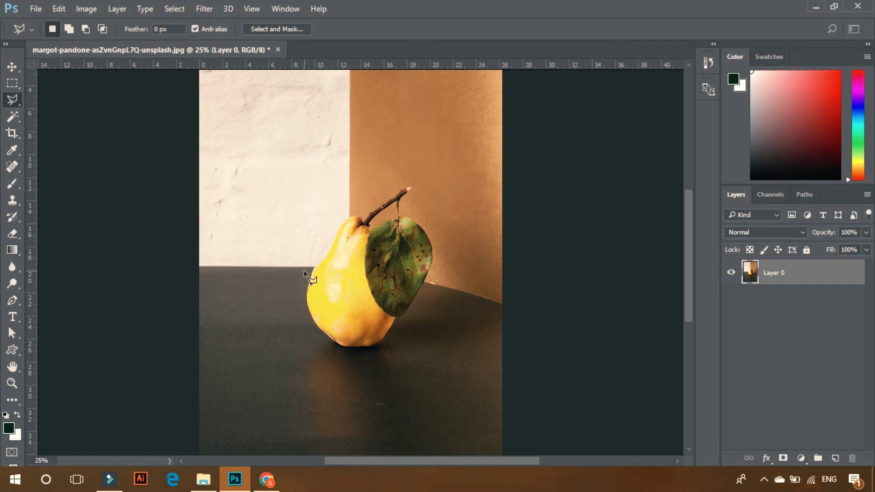
{"action": "key", "text": "ctrl+plus"}
{"action": "key", "text": "ctrl+plus"}
{"action": "left_click", "coordinate": [304, 210]}
{"action": "left_click", "coordinate": [341, 158]}
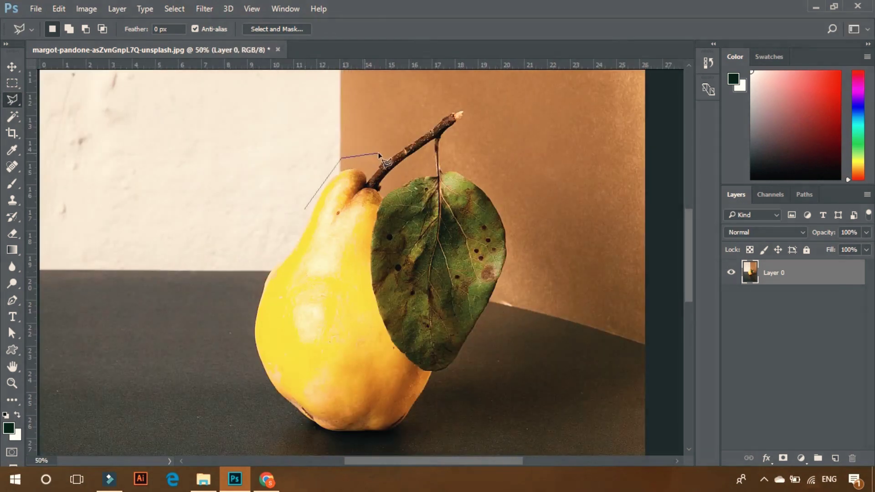
{"action": "left_click", "coordinate": [381, 154]}
{"action": "left_click", "coordinate": [455, 100]}
{"action": "left_click", "coordinate": [484, 111]}
{"action": "left_click", "coordinate": [511, 215]}
{"action": "left_click", "coordinate": [513, 321]}
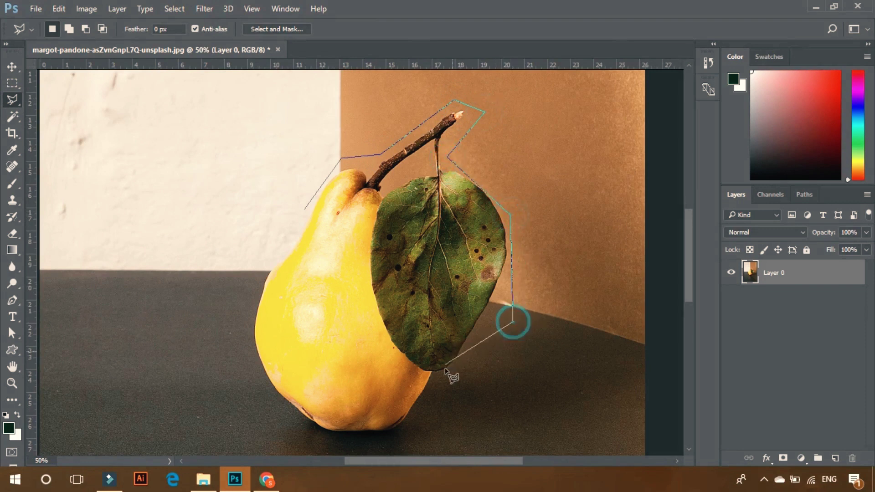
{"action": "left_click", "coordinate": [392, 442]}
{"action": "left_click", "coordinate": [244, 424]}
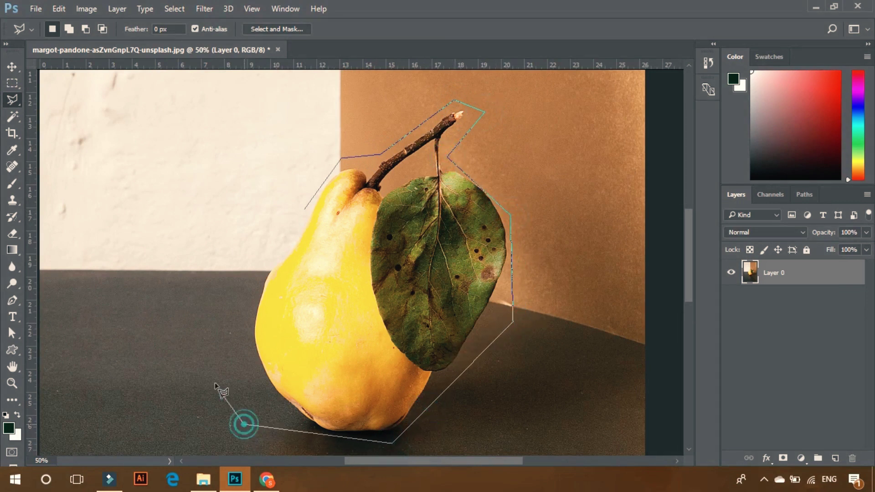
{"action": "left_click", "coordinate": [233, 276]}
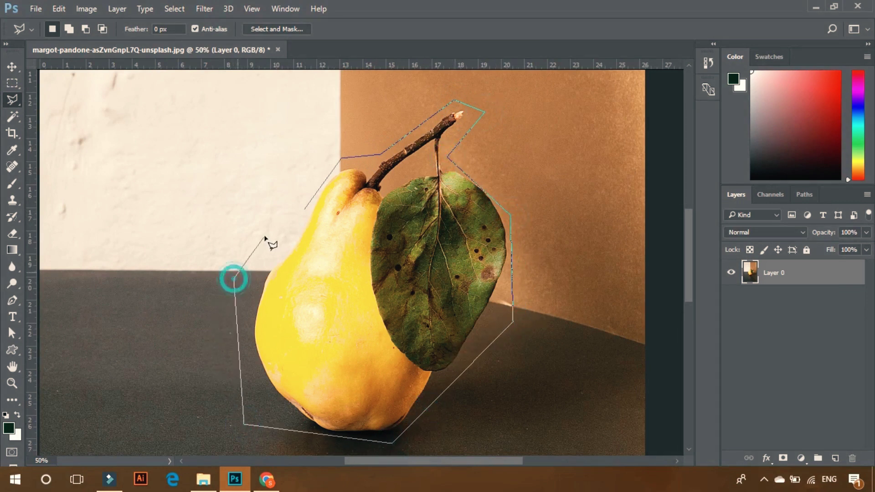
{"action": "left_click", "coordinate": [301, 211]}
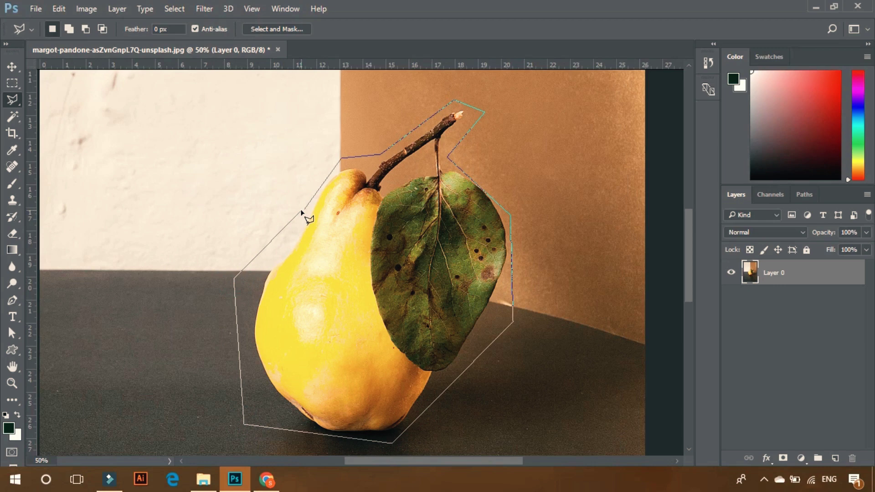
{"action": "left_click", "coordinate": [302, 212]}
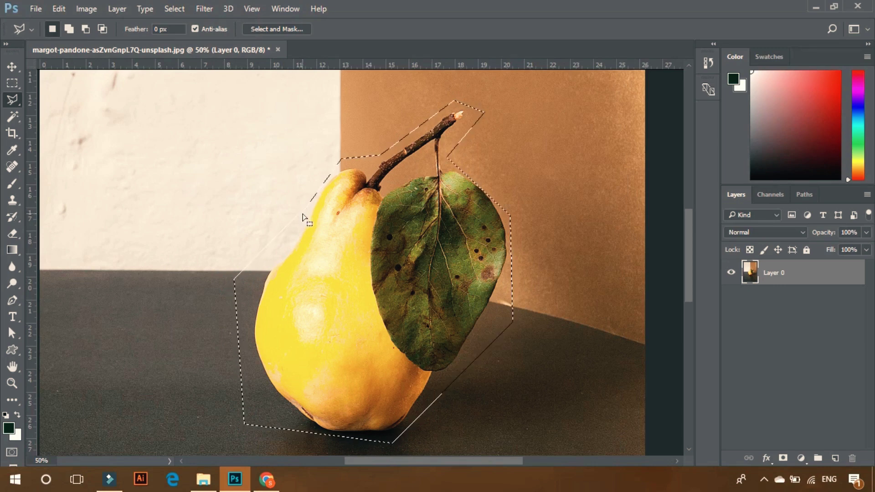
Try to move the polygonally selected pear slightly up and to the left, and clear the selection.
{"action": "left_click", "coordinate": [12, 66]}
{"action": "mouse_move", "coordinate": [396, 218]}
{"action": "left_mouse_down"}
{"action": "mouse_move", "coordinate": [376, 212]}
{"action": "mouse_move", "coordinate": [390, 223]}
{"action": "mouse_move", "coordinate": [408, 207]}
{"action": "mouse_move", "coordinate": [384, 212]}
{"action": "left_mouse_up"}
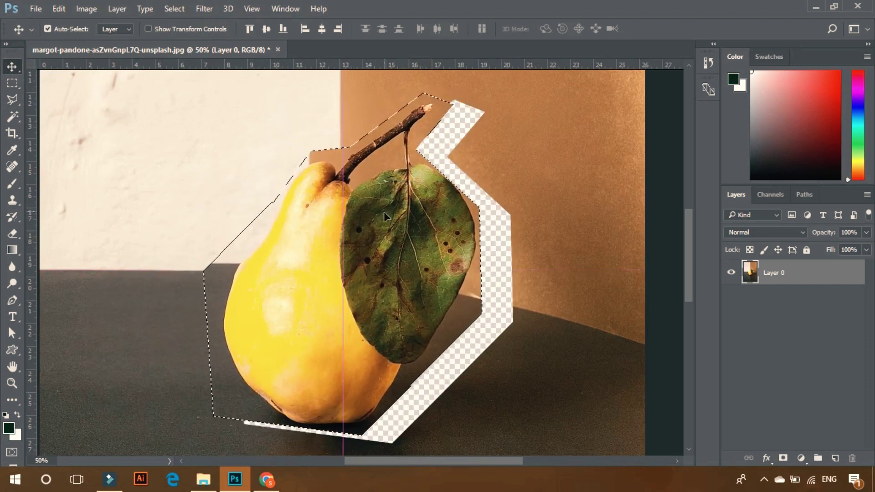
{"action": "key", "text": "ctrl+z"}
{"action": "key", "text": "ctrl+d"}
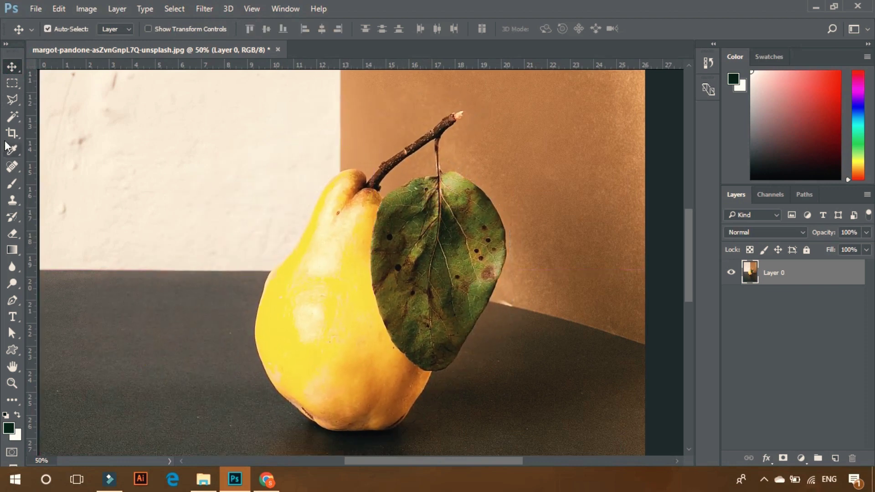
Trace the pear, stem and leaf with the Magnetic Lasso and close the outline at its starting point.
{"action": "left_click", "coordinate": [12, 99]}
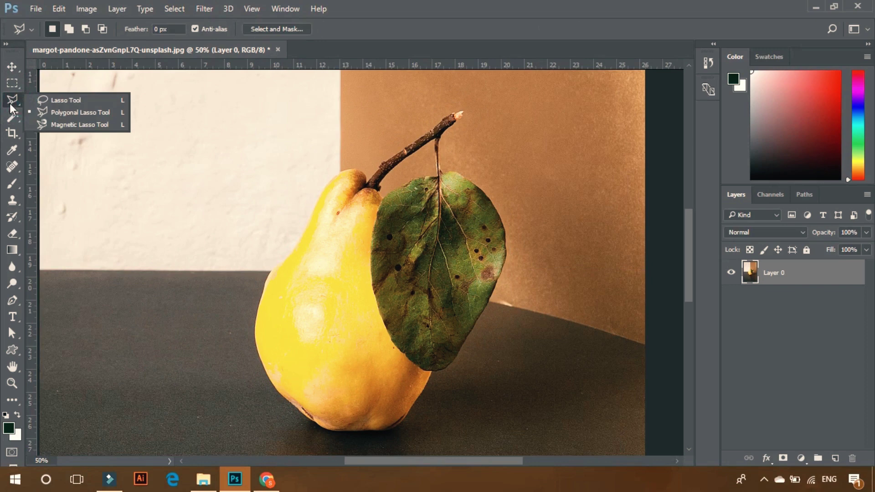
{"action": "left_click", "coordinate": [60, 124]}
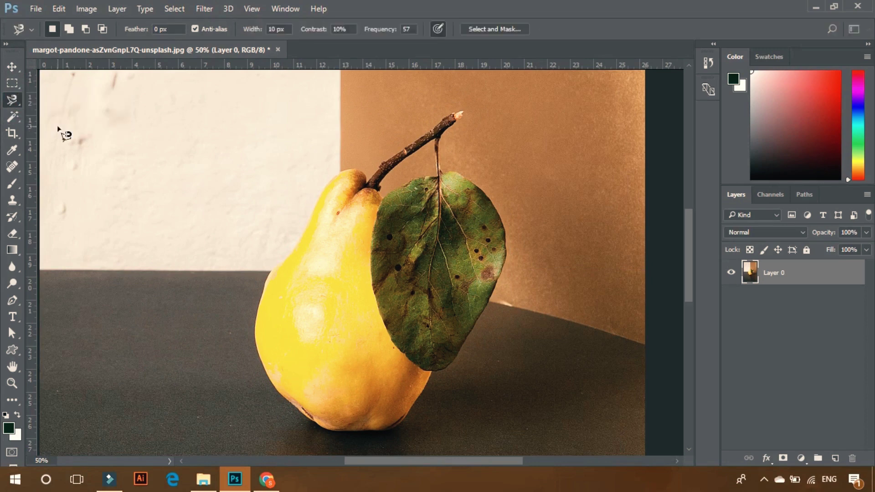
{"action": "left_click", "coordinate": [282, 261]}
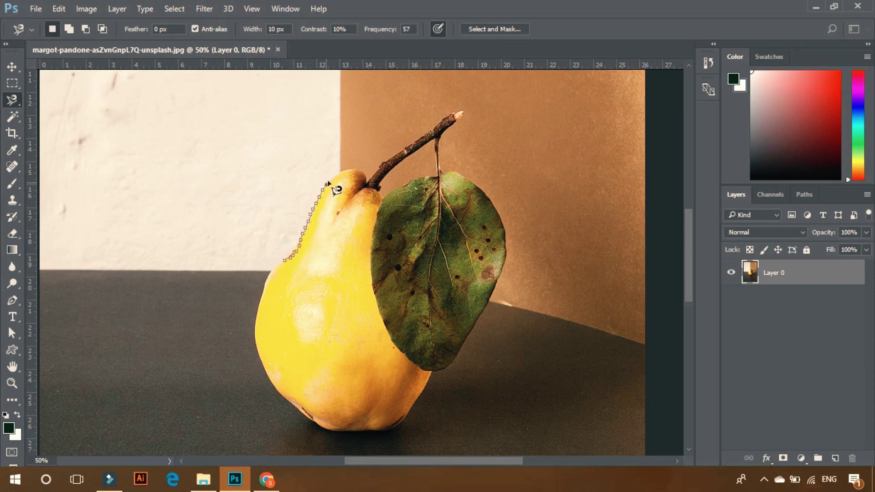
{"action": "key", "text": "Escape"}
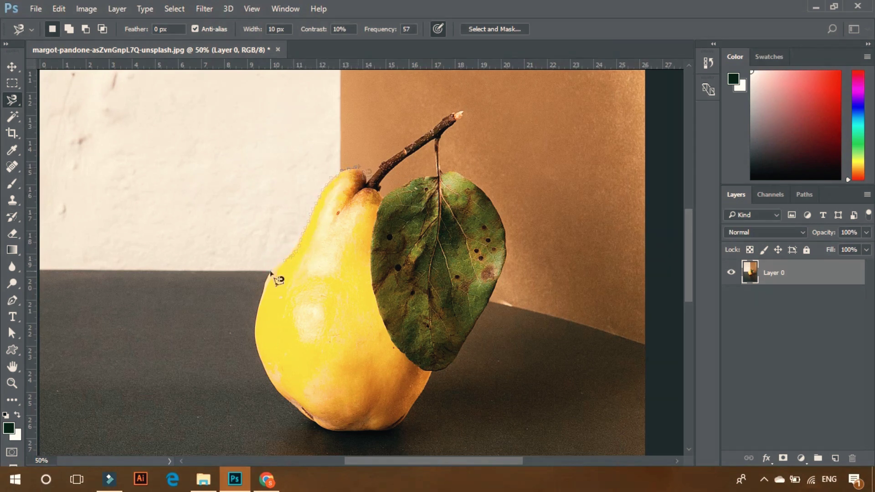
{"action": "left_click", "coordinate": [270, 272]}
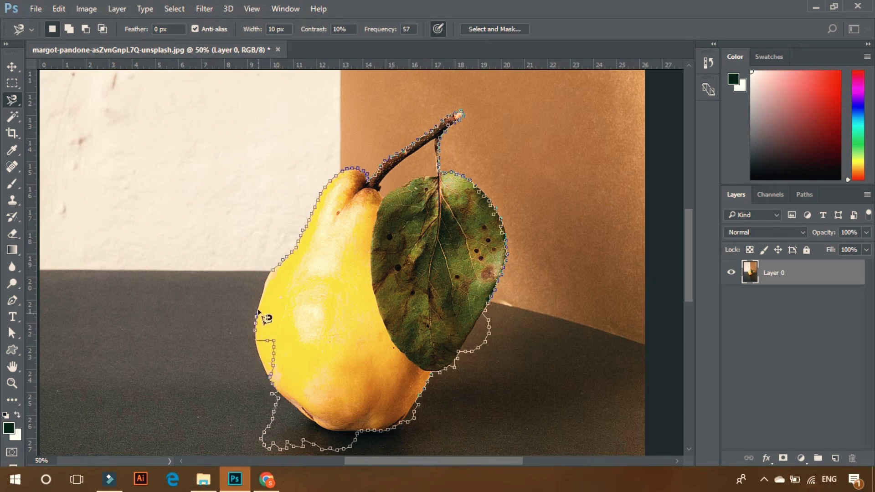
{"action": "left_click", "coordinate": [285, 272]}
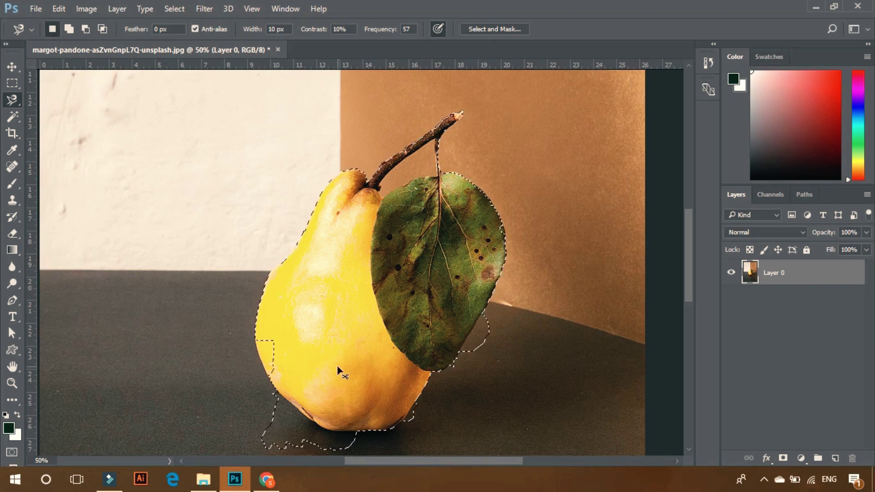
Try to move the magnetically selected pear up and to the left within the photo layer, and clear the selection.
{"action": "key", "text": "v"}
{"action": "left_click_drag", "start_coordinate": [338, 367], "coordinate": [114, 268]}
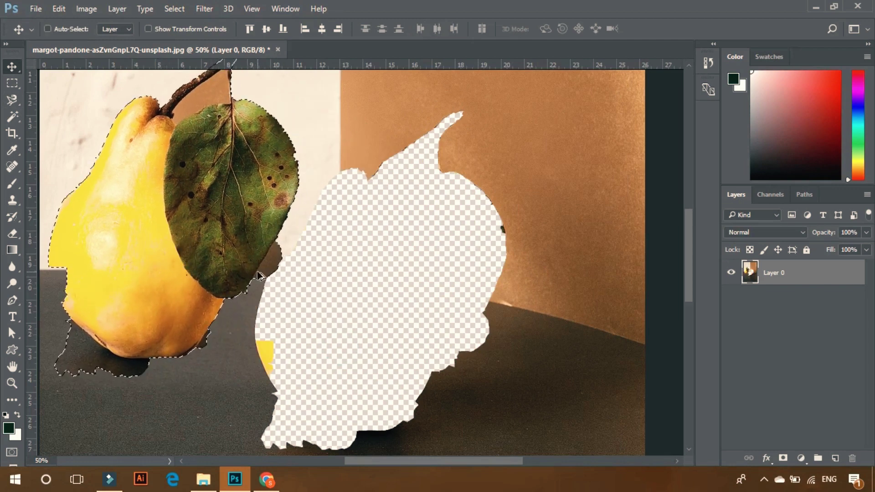
{"action": "key", "text": "ctrl+z"}
{"action": "key", "text": "ctrl+d"}
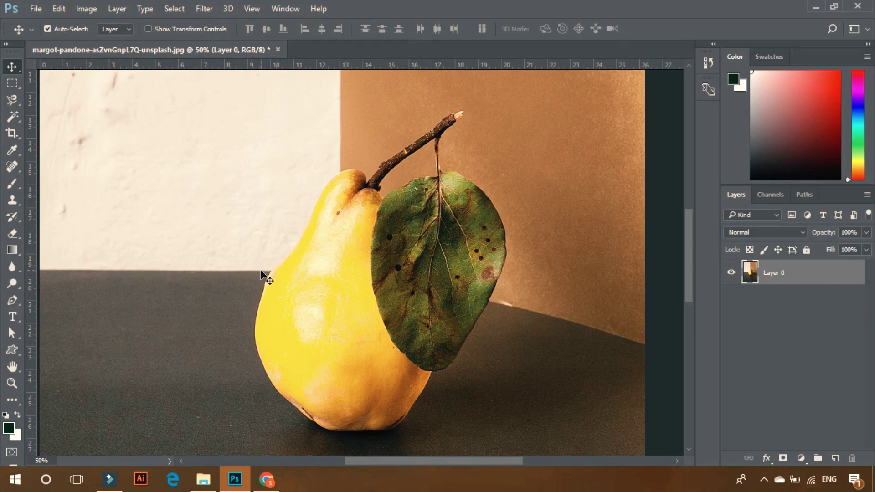
Trace the pear, stem and leaf again with the Magnetic Lasso, close the path inside the fruit, and clear the selection.
{"action": "left_click", "coordinate": [12, 100]}
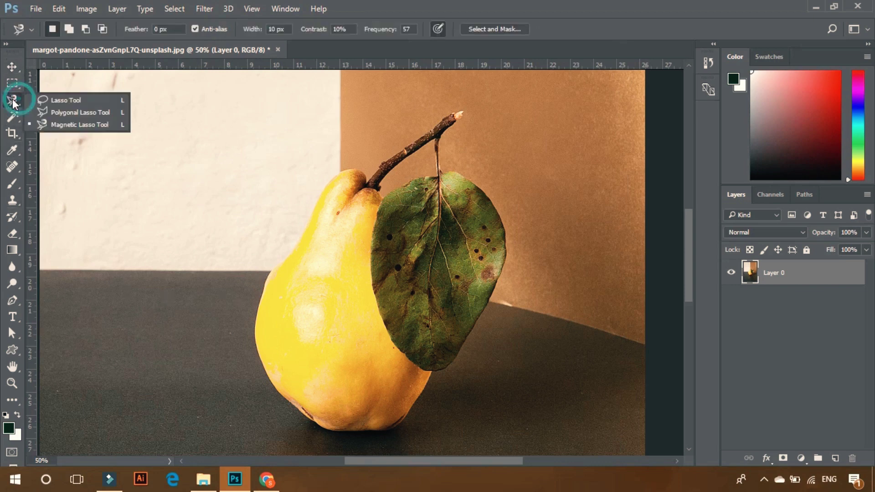
{"action": "left_click", "coordinate": [71, 124]}
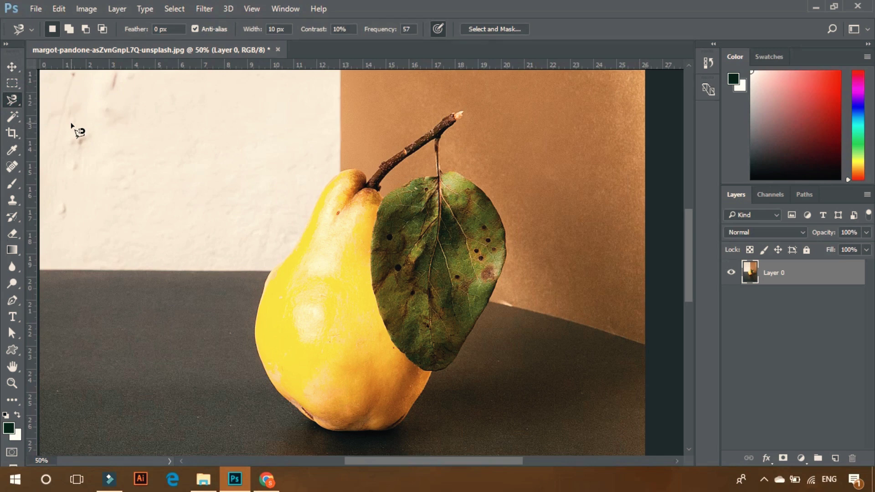
{"action": "left_click", "coordinate": [296, 248]}
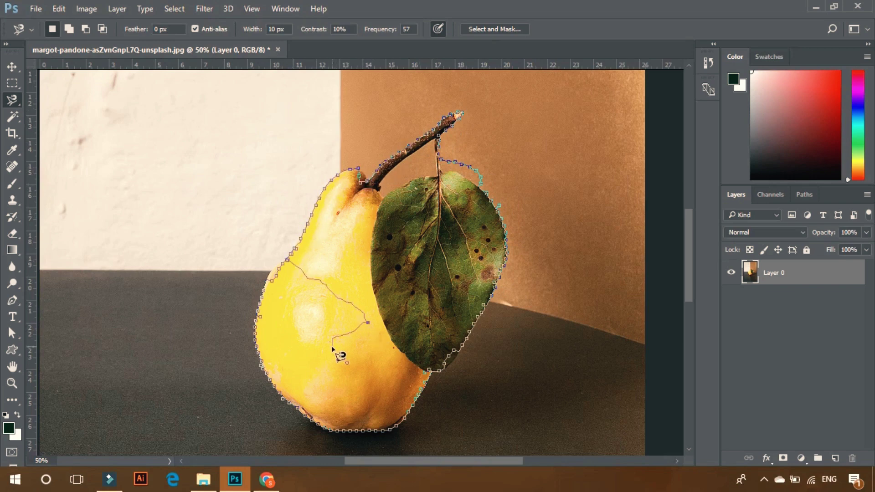
{"action": "double_click", "coordinate": [339, 355]}
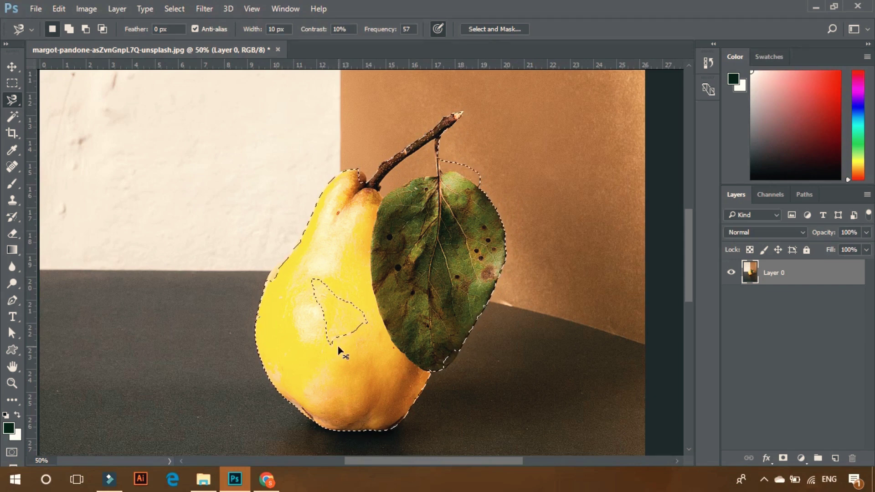
{"action": "key", "text": "ctrl+d"}
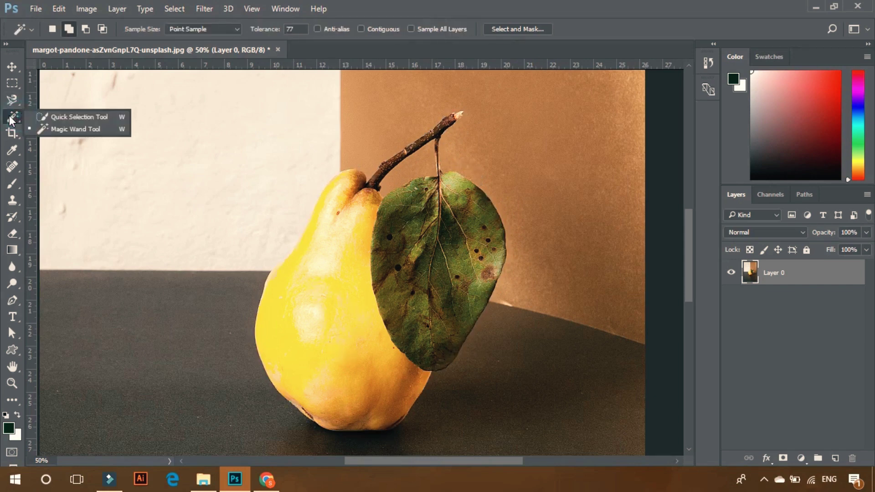
Select the pear body, the leaf and the stem by brushing over them with the Quick Selection tool.
{"action": "left_click", "coordinate": [76, 117]}
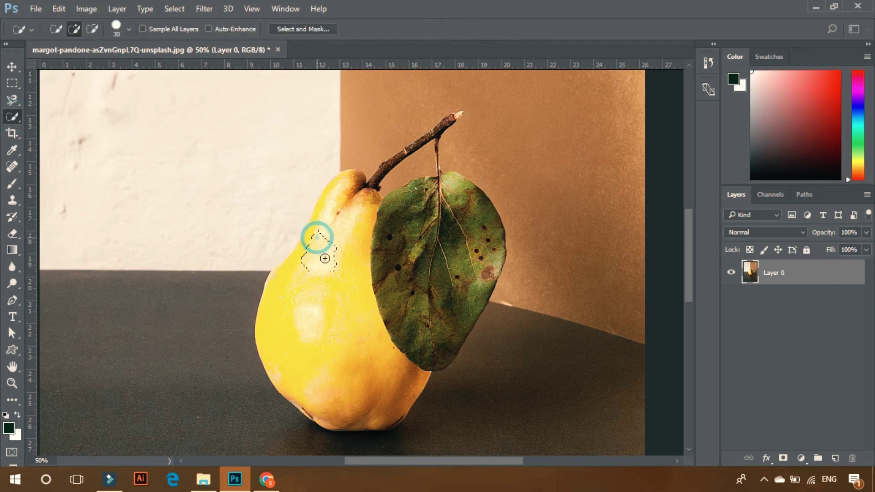
{"action": "mouse_move", "coordinate": [329, 223]}
{"action": "left_mouse_down"}
{"action": "mouse_move", "coordinate": [341, 192]}
{"action": "mouse_move", "coordinate": [362, 190]}
{"action": "mouse_move", "coordinate": [374, 223]}
{"action": "mouse_move", "coordinate": [353, 257]}
{"action": "mouse_move", "coordinate": [351, 318]}
{"action": "left_mouse_up"}
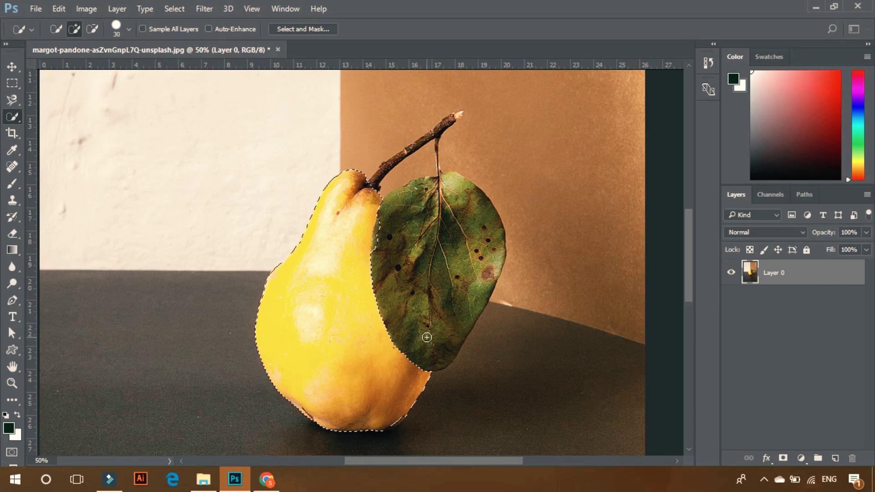
{"action": "mouse_move", "coordinate": [420, 336]}
{"action": "left_mouse_down"}
{"action": "mouse_move", "coordinate": [416, 296]}
{"action": "mouse_move", "coordinate": [440, 229]}
{"action": "mouse_move", "coordinate": [422, 221]}
{"action": "left_mouse_up"}
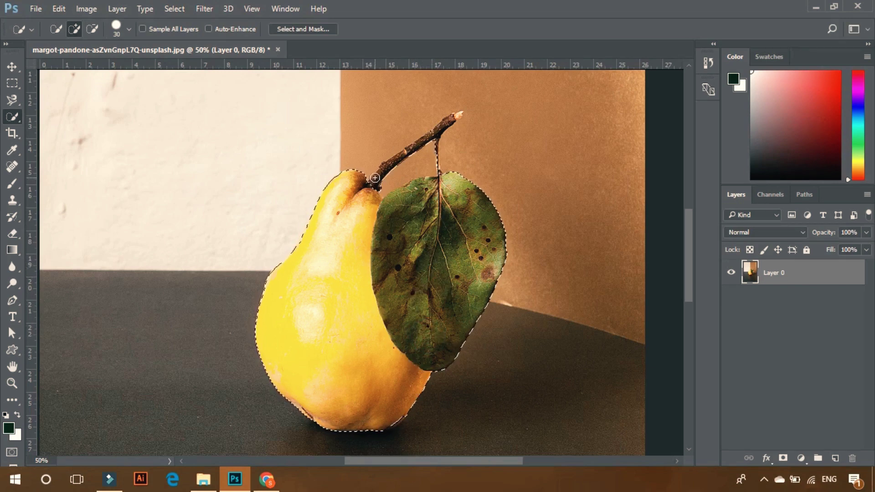
{"action": "left_click_drag", "start_coordinate": [374, 179], "coordinate": [373, 178]}
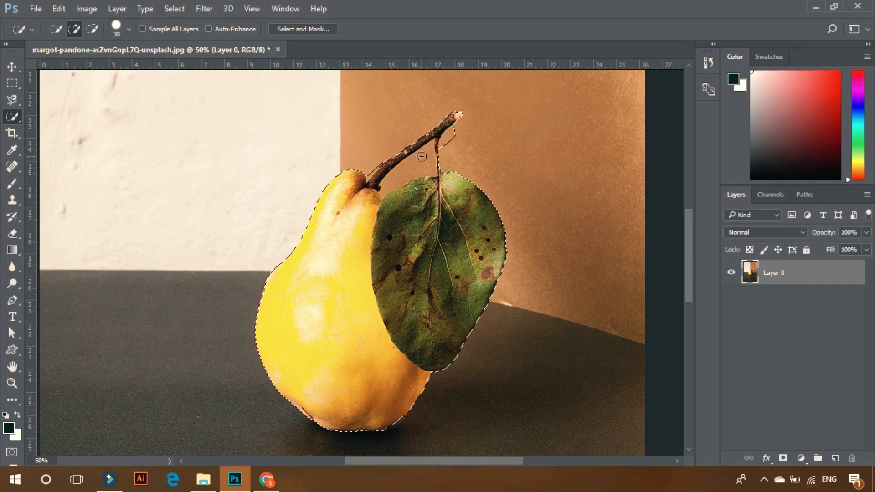
{"action": "left_click_drag", "start_coordinate": [418, 160], "coordinate": [406, 173]}
Subtract the stray background beside the stem from the quick selection.
{"action": "left_click", "coordinate": [96, 31]}
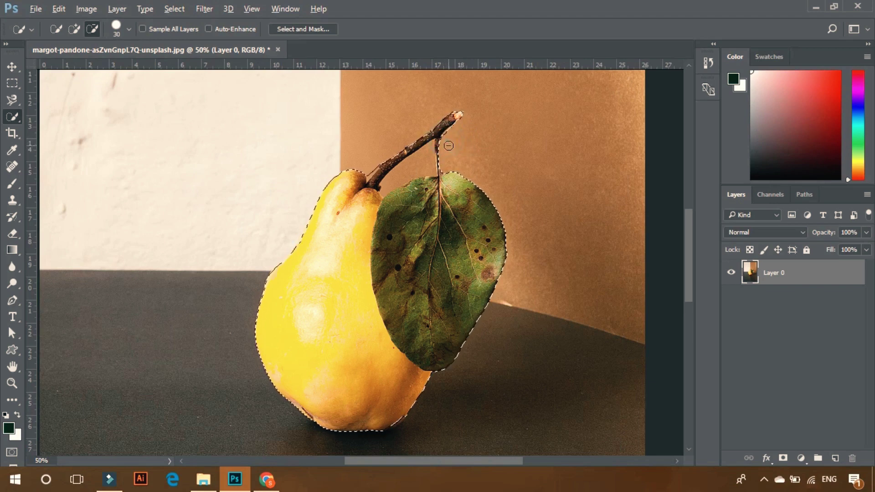
{"action": "key", "text": "alt"}
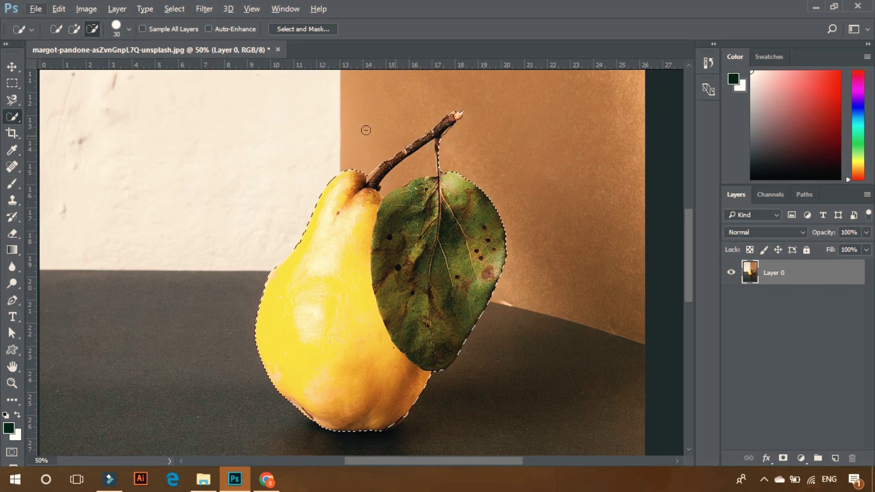
{"action": "left_click", "coordinate": [74, 29]}
{"action": "key", "text": "alt"}
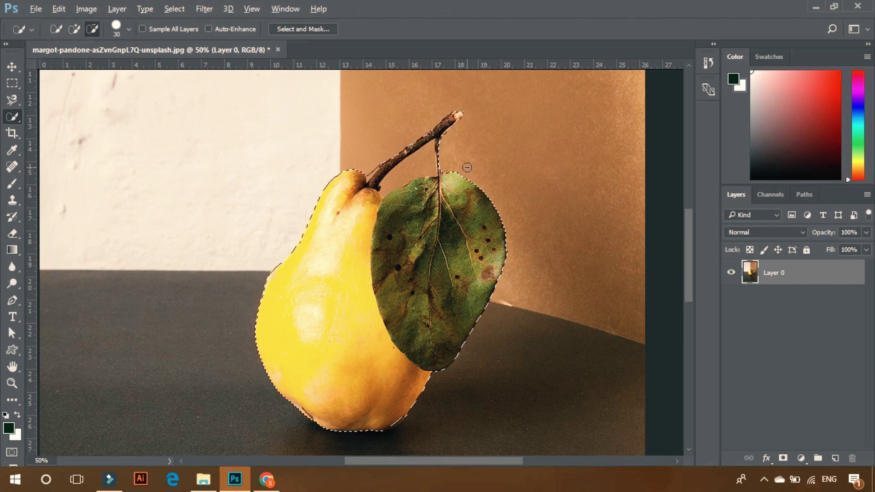
Try adding a patch of brown background above the leaf to the selection, and subtract it again.
{"action": "left_click", "coordinate": [437, 167]}
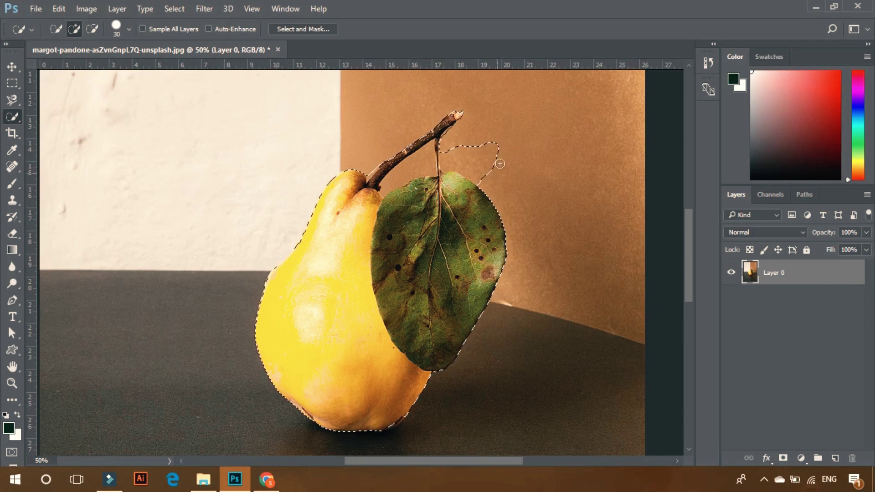
{"action": "key", "text": "alt"}
{"action": "mouse_move", "coordinate": [505, 154]}
{"action": "left_mouse_down"}
{"action": "mouse_move", "coordinate": [507, 146]}
{"action": "mouse_move", "coordinate": [481, 150]}
{"action": "left_mouse_up"}
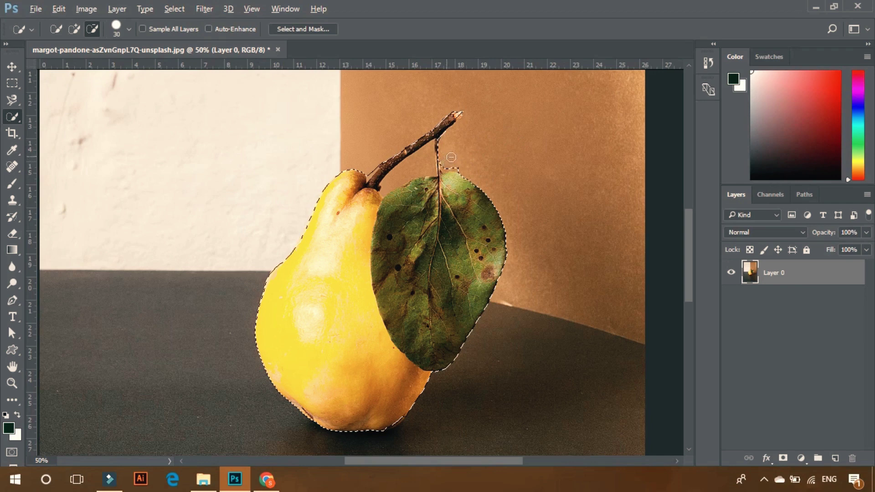
{"action": "left_click_drag", "start_coordinate": [457, 163], "coordinate": [458, 169]}
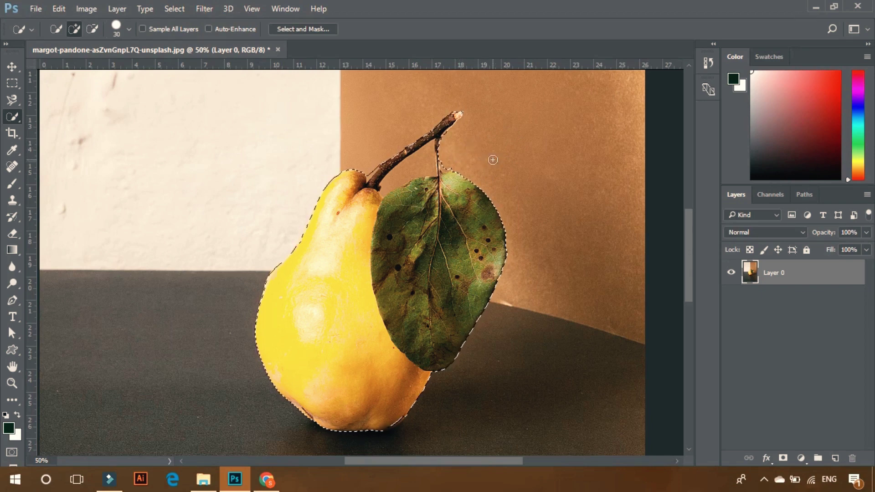
Copy the selected pear to a new layer and move the copy onto the white wall area.
{"action": "key", "text": "j"}
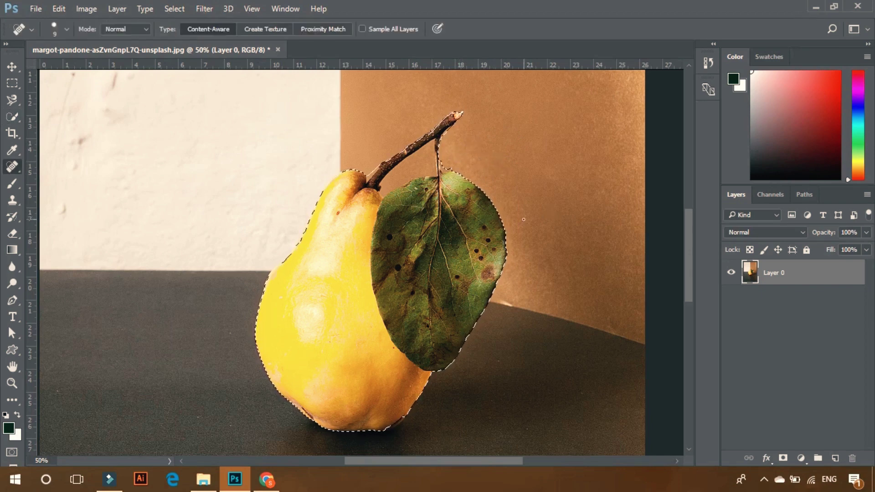
{"action": "left_click", "coordinate": [12, 67]}
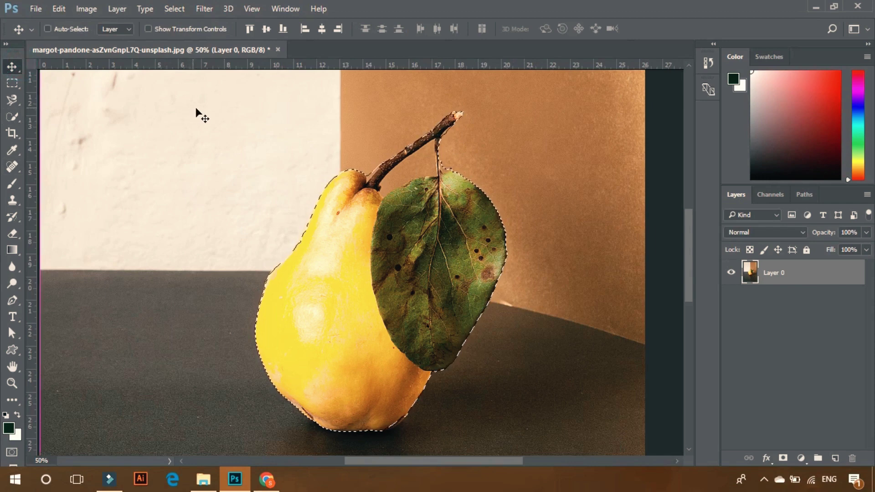
{"action": "key", "text": "ctrl+j"}
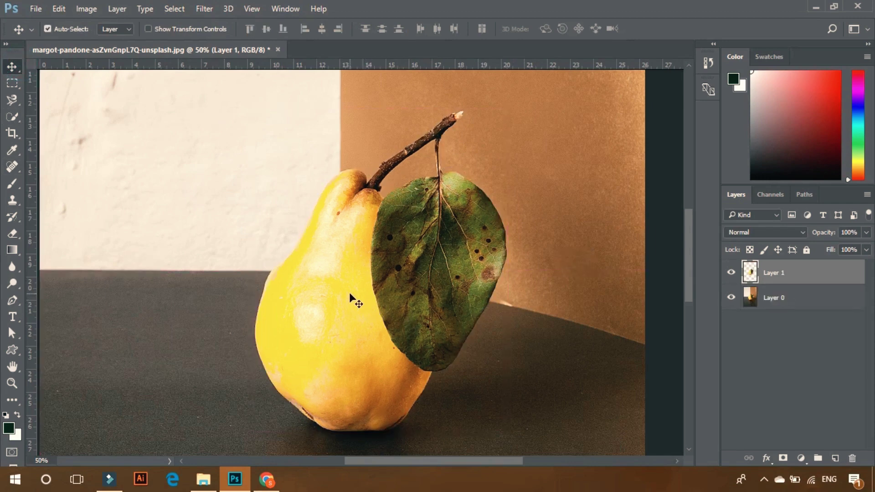
{"action": "left_click_drag", "start_coordinate": [354, 272], "coordinate": [109, 241]}
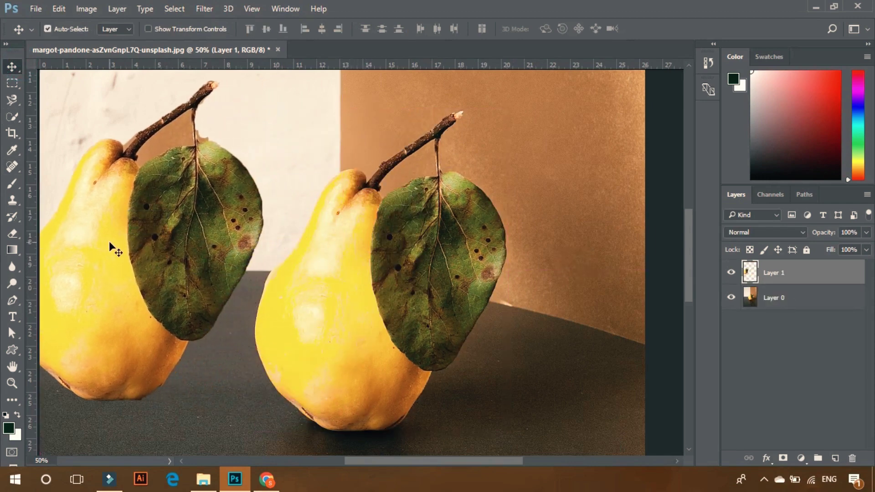
{"action": "key", "text": "ctrl+minus"}
{"action": "key", "text": "ctrl+minus"}
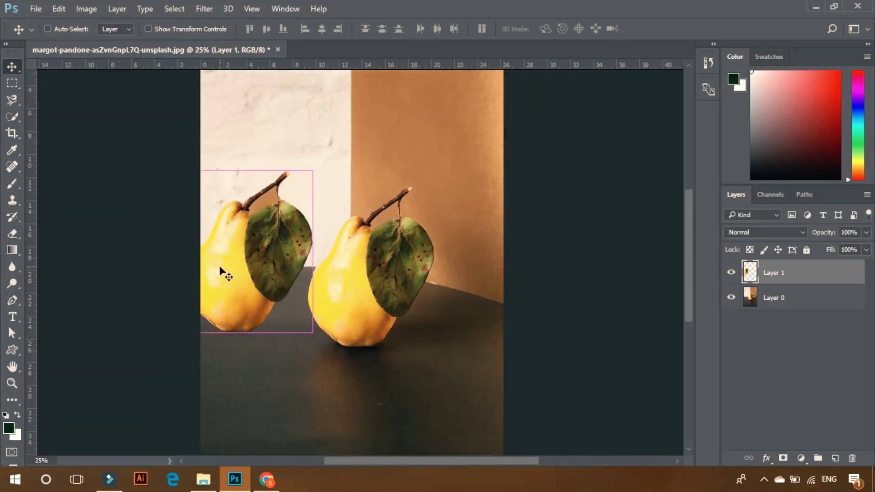
{"action": "left_click_drag", "start_coordinate": [226, 258], "coordinate": [251, 185]}
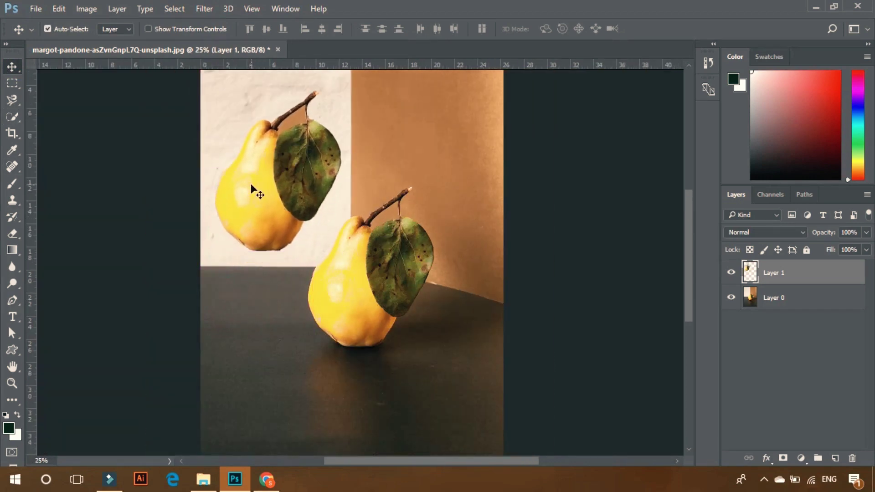
Remove the leftover brown background between the copied pear's stem and leaf, and delete the copy's layer.
{"action": "left_click", "coordinate": [14, 117]}
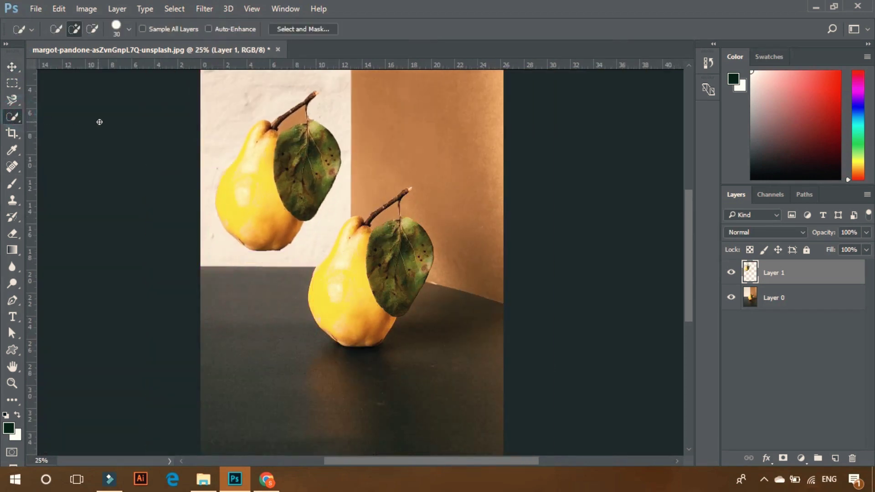
{"action": "left_click", "coordinate": [300, 116]}
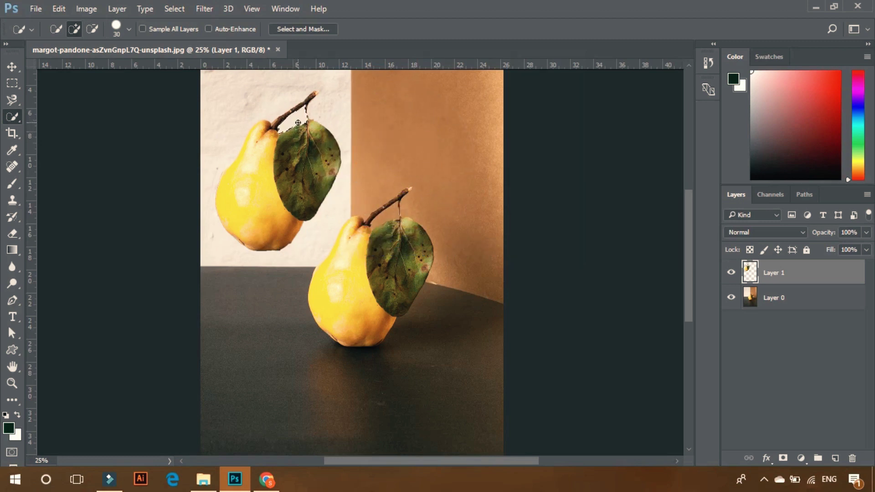
{"action": "key", "text": "Delete"}
{"action": "key", "text": "ctrl+d"}
{"action": "left_click", "coordinate": [12, 66]}
{"action": "mouse_move", "coordinate": [282, 174]}
{"action": "left_mouse_down"}
{"action": "mouse_move", "coordinate": [272, 208]}
{"action": "mouse_move", "coordinate": [417, 149]}
{"action": "mouse_move", "coordinate": [300, 158]}
{"action": "mouse_move", "coordinate": [289, 177]}
{"action": "left_mouse_up"}
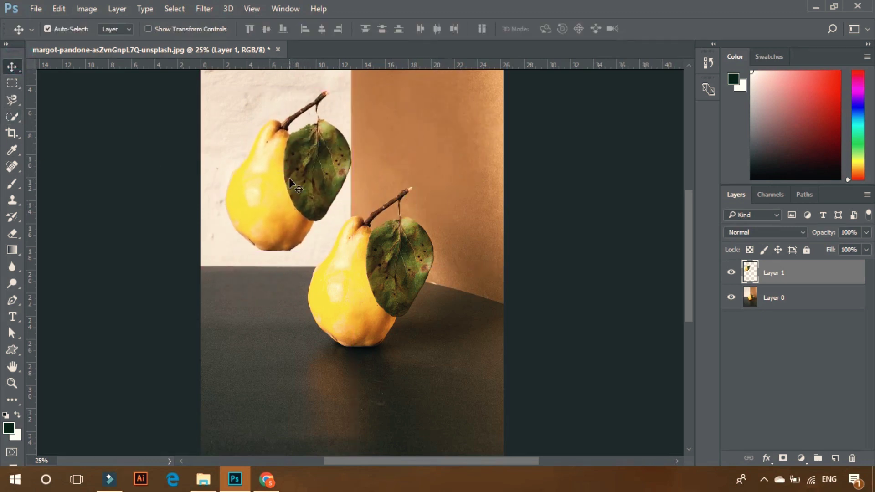
{"action": "key", "text": "Delete"}
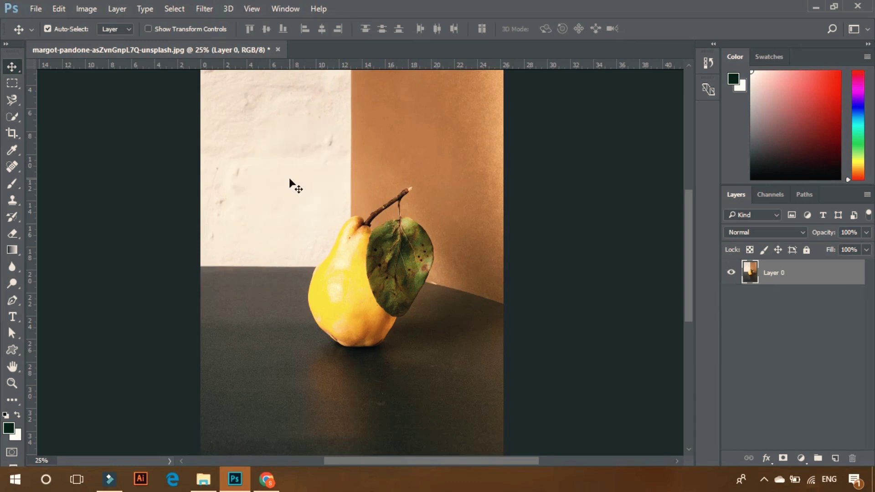
Select the yellow areas of the pear with the Magic Wand at a tolerance of 77.
{"action": "left_click", "coordinate": [15, 119]}
{"action": "left_click", "coordinate": [55, 128]}
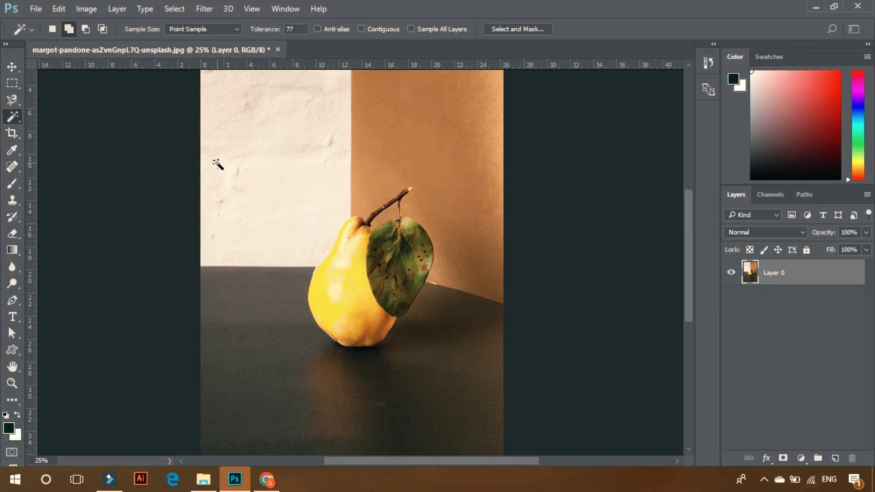
{"action": "left_click", "coordinate": [351, 279]}
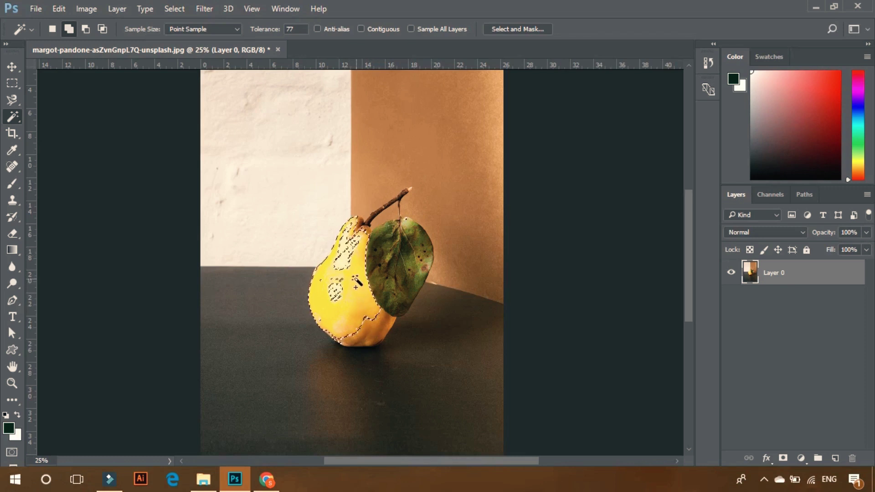
Add the orange lower part of the pear to the Magic Wand selection at the same tolerance.
{"action": "left_click", "coordinate": [356, 286]}
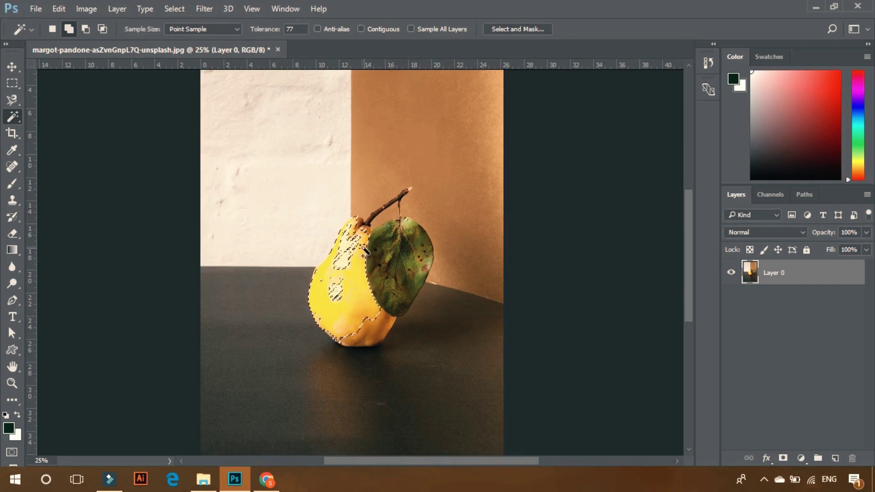
{"action": "left_click", "coordinate": [375, 330]}
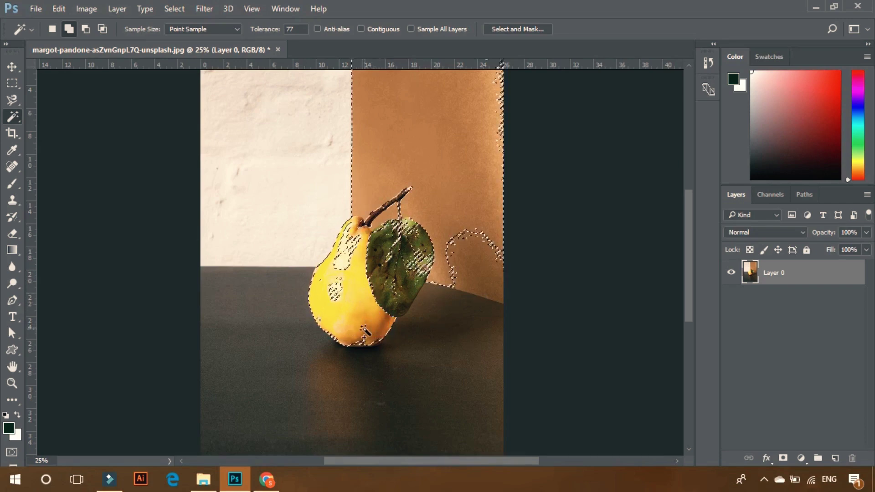
{"action": "left_click", "coordinate": [300, 29]}
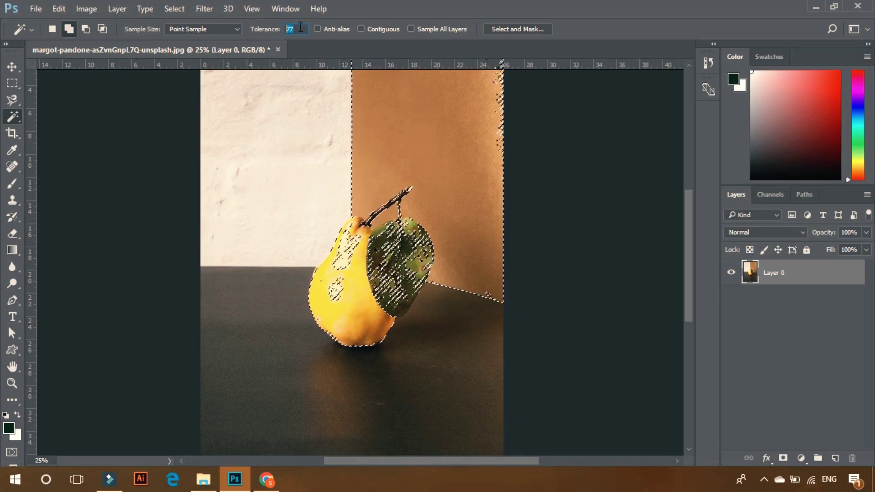
Create a new 1000 x 1000 pixel RGB document at 72 ppi with a white background.
{"action": "left_click", "coordinate": [33, 8]}
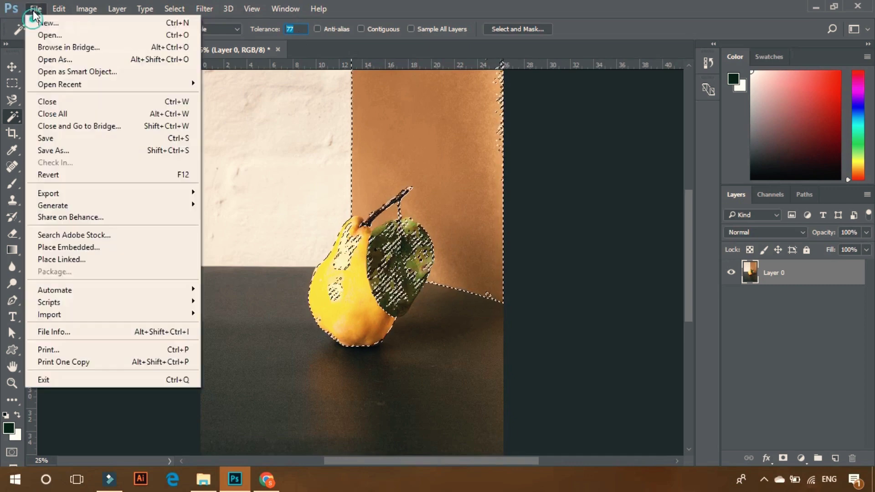
{"action": "key", "text": "Escape"}
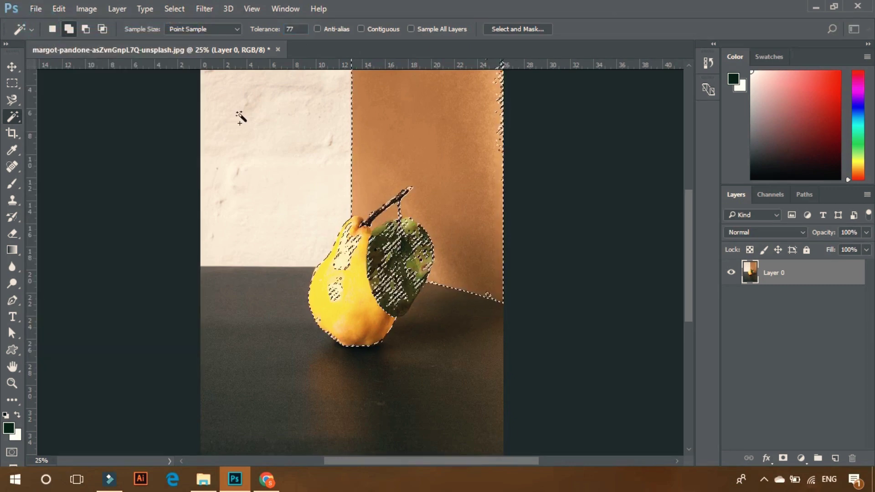
{"action": "key", "text": "ctrl+n"}
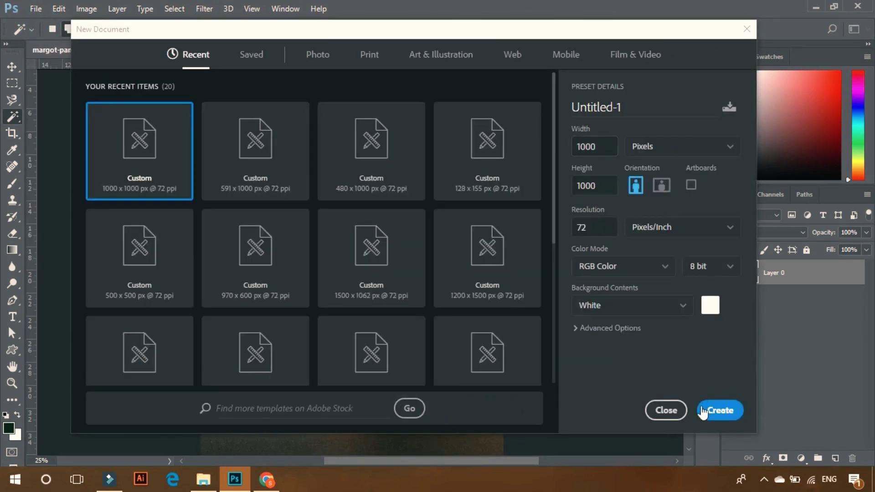
{"action": "left_click", "coordinate": [702, 410]}
Fill the canvas with a horizontal red-to-green gradient, using 00ff3c as the foreground colour and ff0000 as the background colour.
{"action": "left_click", "coordinate": [8, 428]}
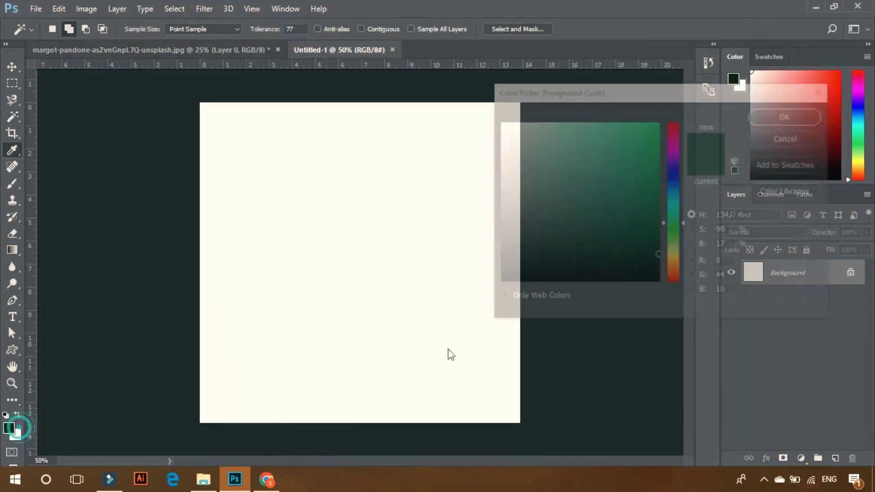
{"action": "left_click_drag", "start_coordinate": [600, 168], "coordinate": [707, 91]}
{"action": "left_click", "coordinate": [789, 115]}
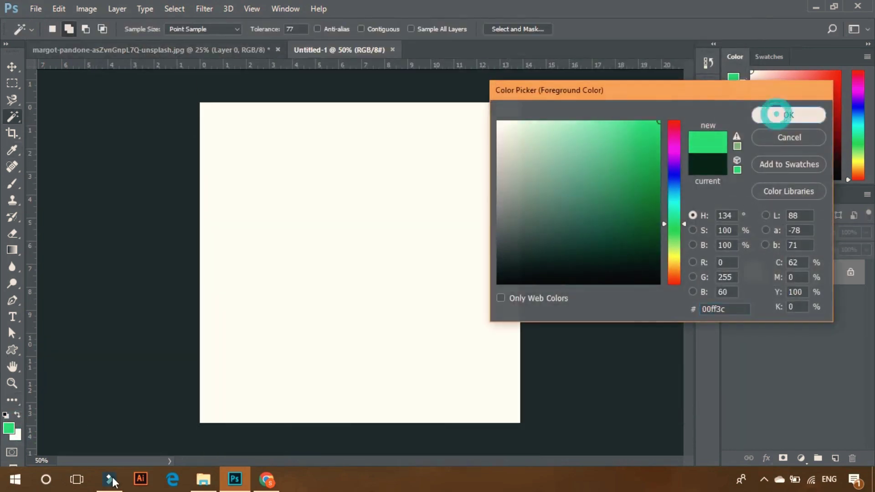
{"action": "left_click", "coordinate": [18, 435]}
{"action": "left_click_drag", "start_coordinate": [637, 137], "coordinate": [791, 108]}
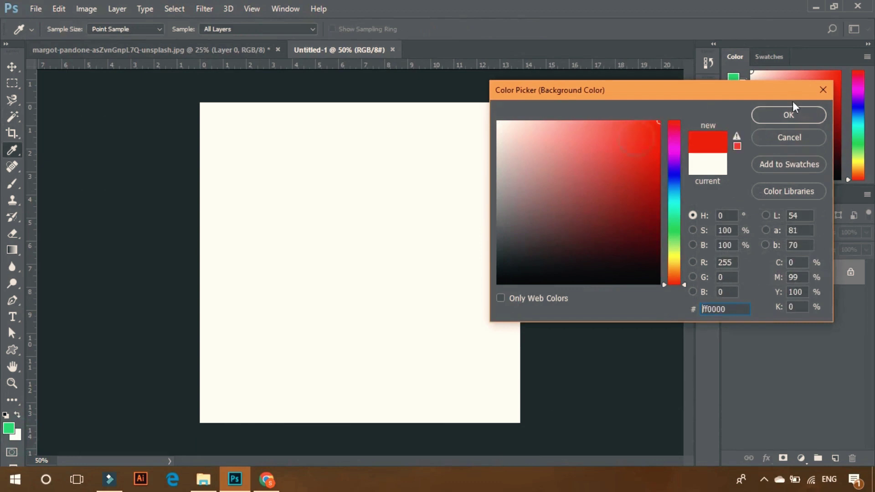
{"action": "left_click", "coordinate": [781, 116]}
{"action": "left_click", "coordinate": [13, 250]}
{"action": "left_click_drag", "start_coordinate": [160, 253], "coordinate": [637, 241]}
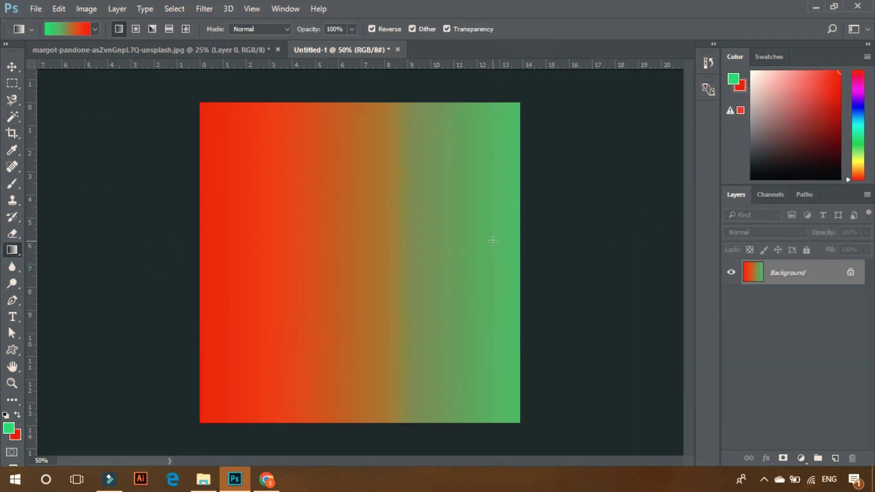
Select the red area at the gradient's left edge with the Magic Wand at a tolerance of 100.
{"action": "left_click", "coordinate": [13, 116]}
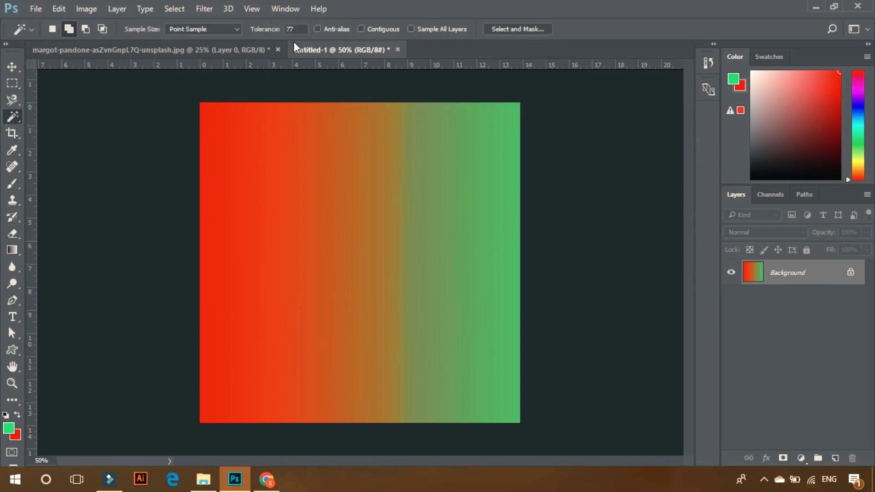
{"action": "left_click", "coordinate": [302, 28]}
{"action": "type", "text": "100"}
{"action": "left_click", "coordinate": [204, 152]}
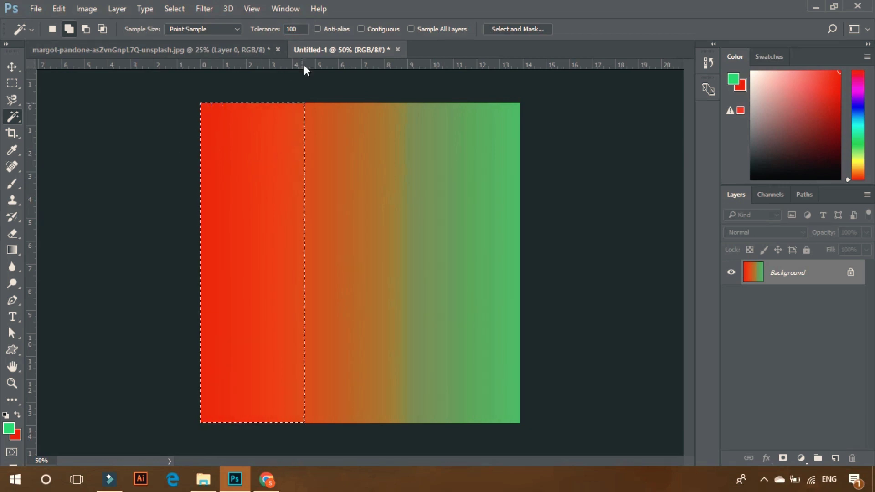
Reduce the Magic Wand tolerance to 10 and select the narrow red strip at the gradient's left edge.
{"action": "double_click", "coordinate": [305, 29]}
{"action": "type", "text": "1"}
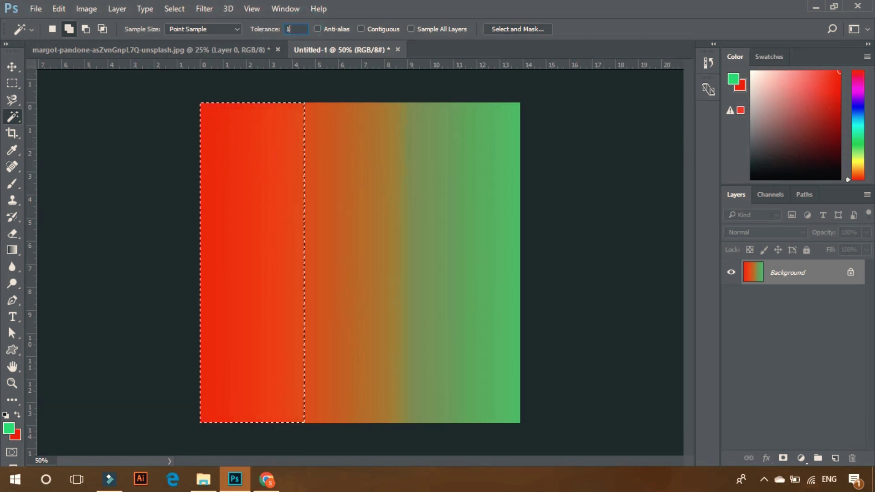
{"action": "type", "text": "0"}
{"action": "left_click", "coordinate": [191, 147]}
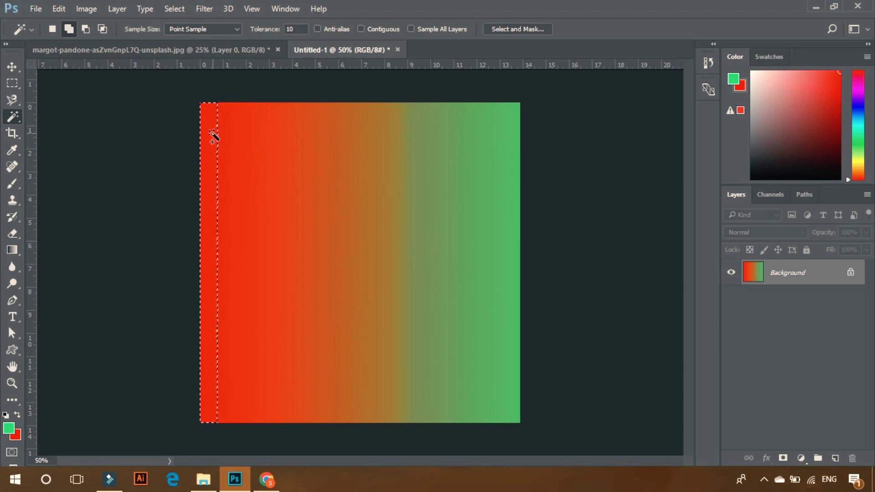
Add the green strip at the right edge, two more green strips and a brown strip to the selection.
{"action": "left_click", "coordinate": [513, 156]}
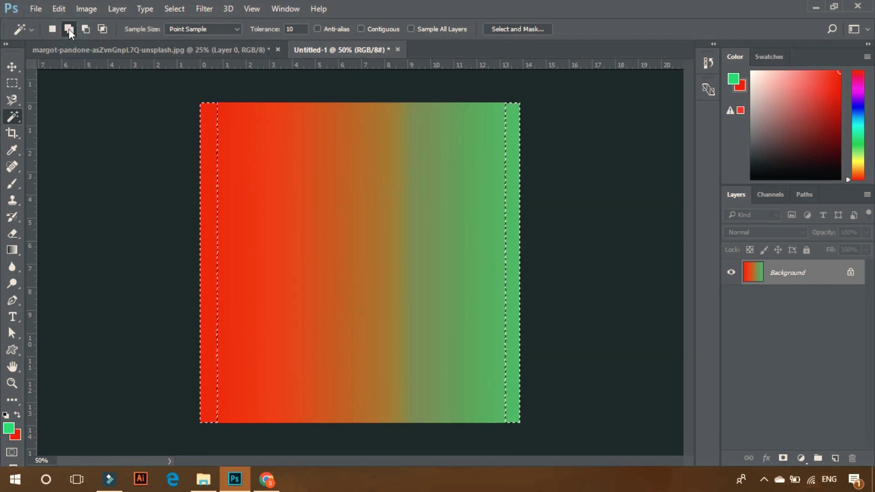
{"action": "left_click", "coordinate": [471, 151]}
{"action": "left_click", "coordinate": [447, 157]}
{"action": "left_click", "coordinate": [392, 152]}
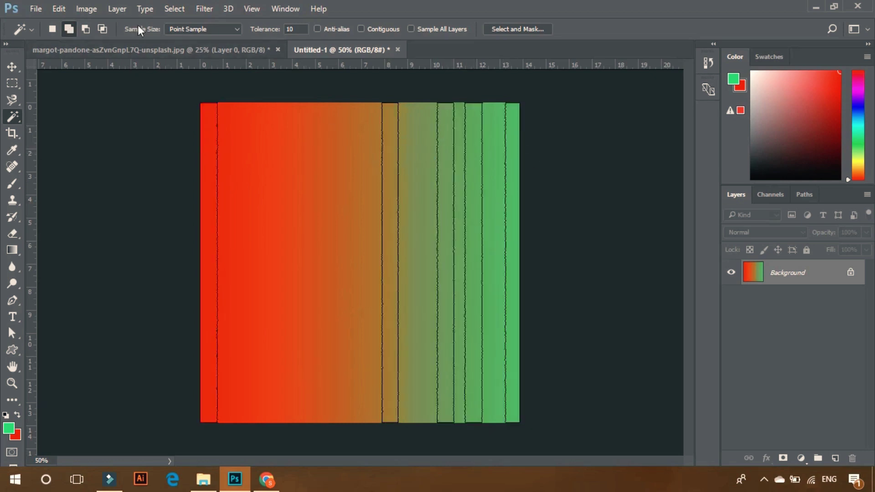
Switch the Magic Wand to new-selection mode and select single strips one after another from the red to the green side.
{"action": "left_click", "coordinate": [52, 29]}
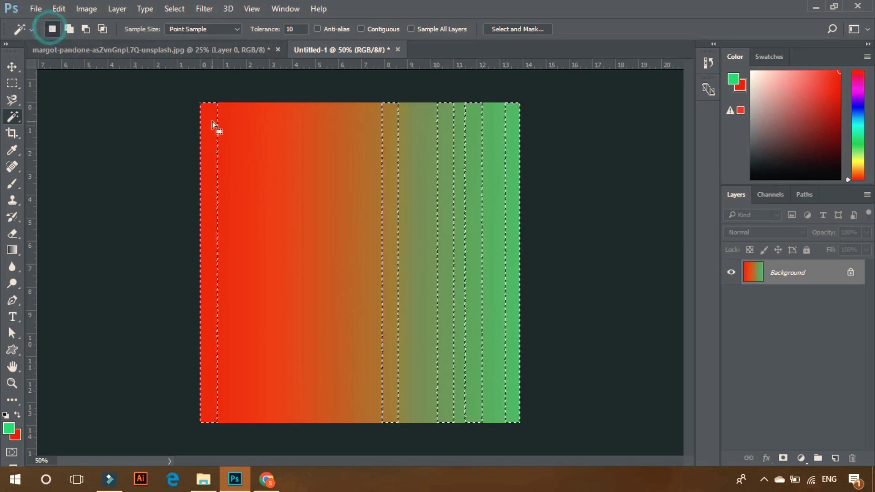
{"action": "left_click", "coordinate": [246, 153]}
{"action": "left_click", "coordinate": [290, 150]}
{"action": "left_click", "coordinate": [343, 148]}
{"action": "left_click", "coordinate": [401, 145]}
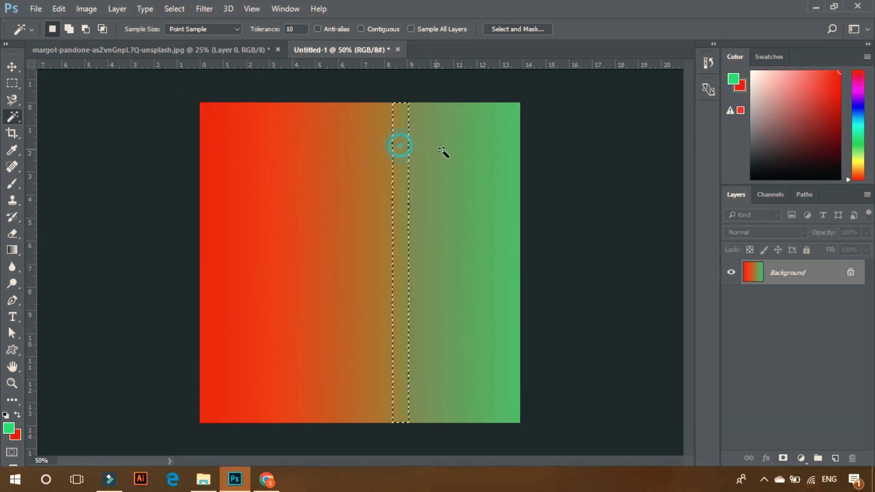
{"action": "left_click", "coordinate": [448, 151]}
Select the gradient's green and red areas together in add-to-selection mode at a tolerance of 100, and deselect them.
{"action": "left_click", "coordinate": [294, 28]}
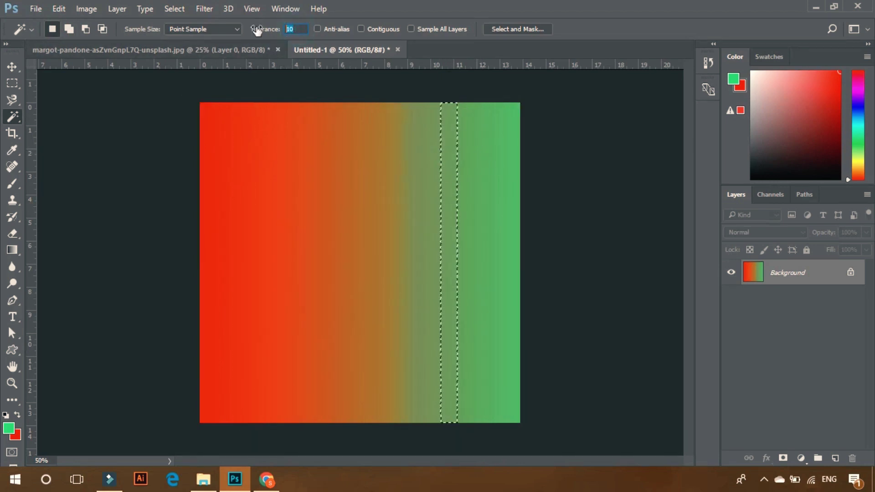
{"action": "type", "text": "1"}
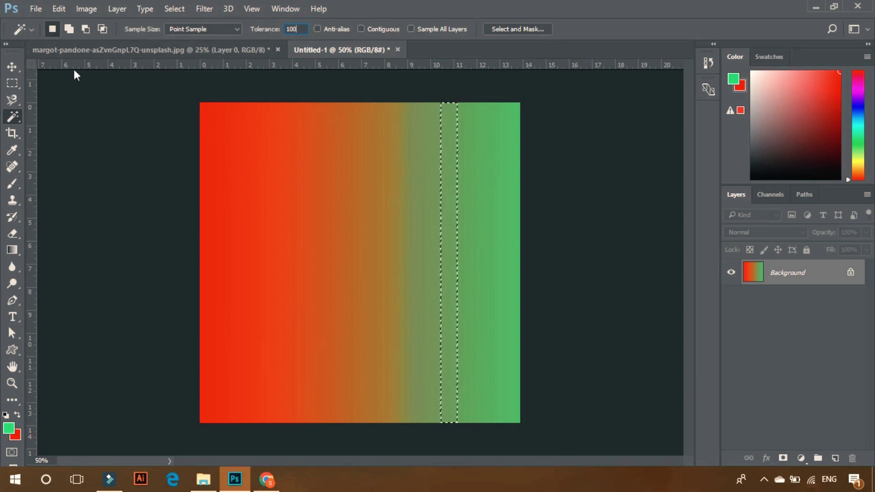
{"action": "left_click", "coordinate": [69, 29]}
{"action": "left_click", "coordinate": [494, 189]}
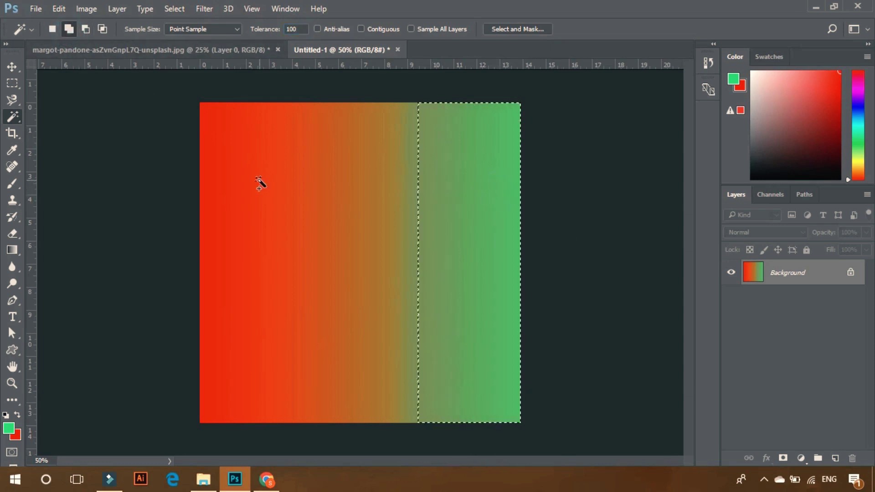
{"action": "left_click", "coordinate": [240, 184]}
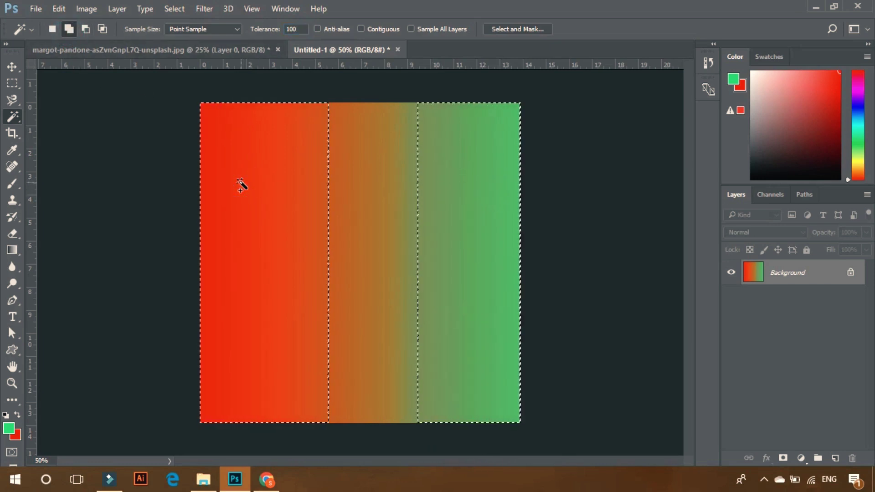
{"action": "key", "text": "ctrl+d"}
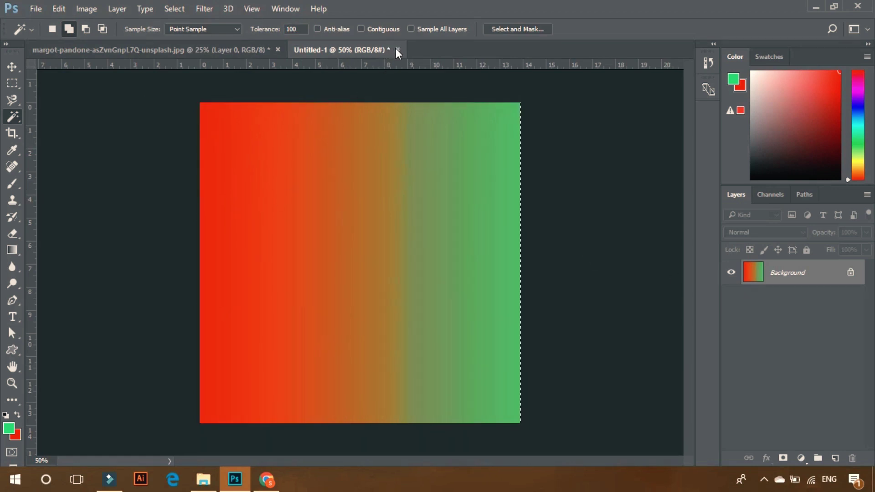
Unlock the Background layer, reset the colours to their defaults and fill the layer with white.
{"action": "left_click", "coordinate": [850, 272]}
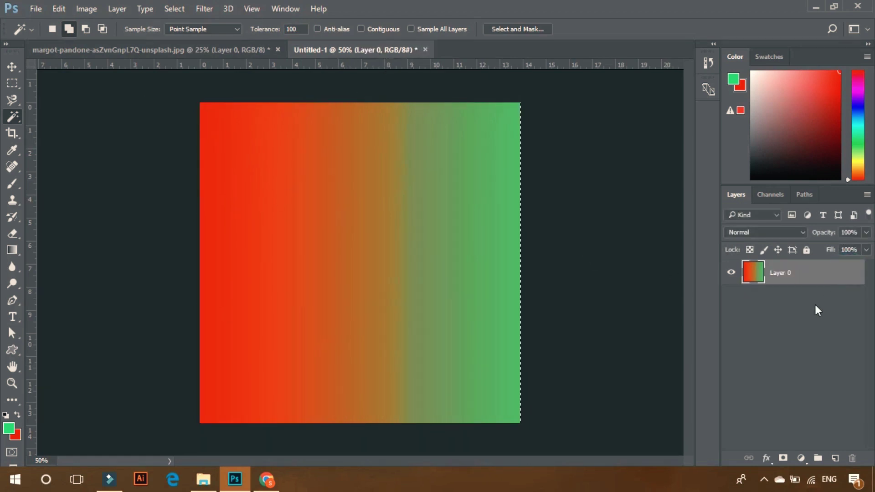
{"action": "key", "text": "d"}
{"action": "key", "text": "ctrl+BackSpace"}
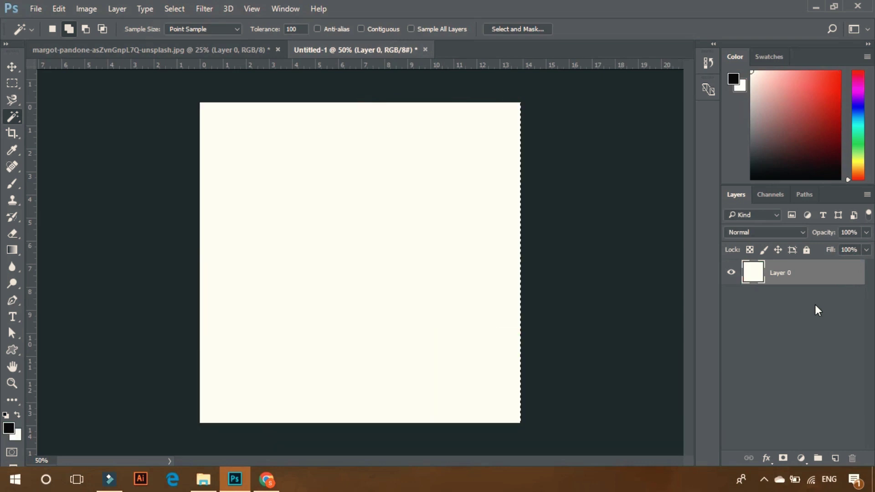
On a new layer, make a rectangular marquee near the canvas's upper-left corner and fill it with red (fd0000).
{"action": "left_click", "coordinate": [835, 457]}
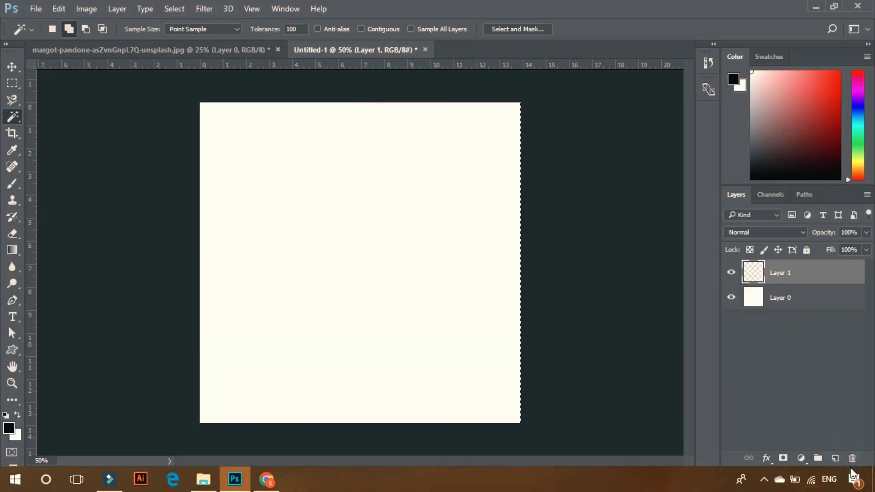
{"action": "left_click", "coordinate": [15, 83]}
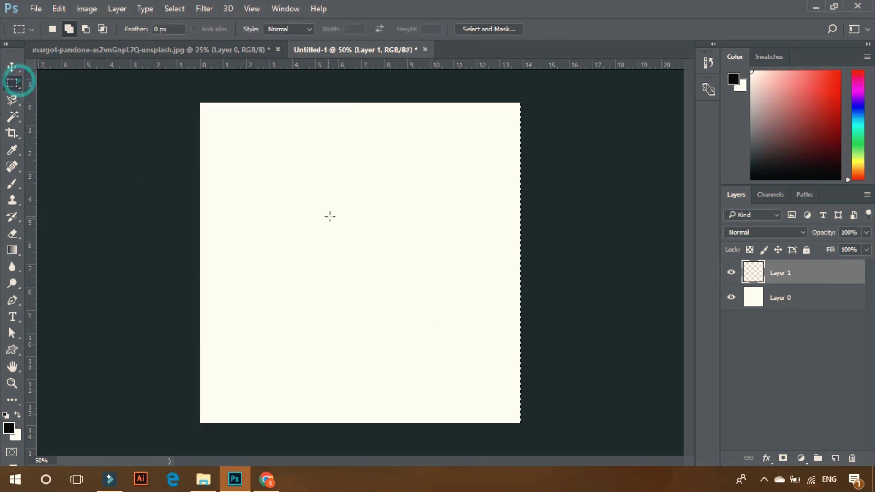
{"action": "left_click", "coordinate": [11, 428]}
{"action": "left_click_drag", "start_coordinate": [637, 150], "coordinate": [659, 122]}
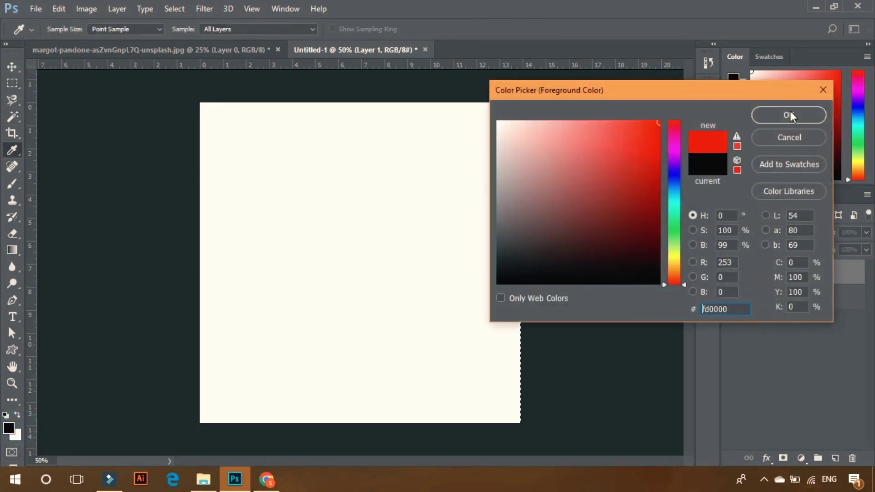
{"action": "left_click", "coordinate": [788, 115]}
{"action": "left_click_drag", "start_coordinate": [236, 137], "coordinate": [313, 225]}
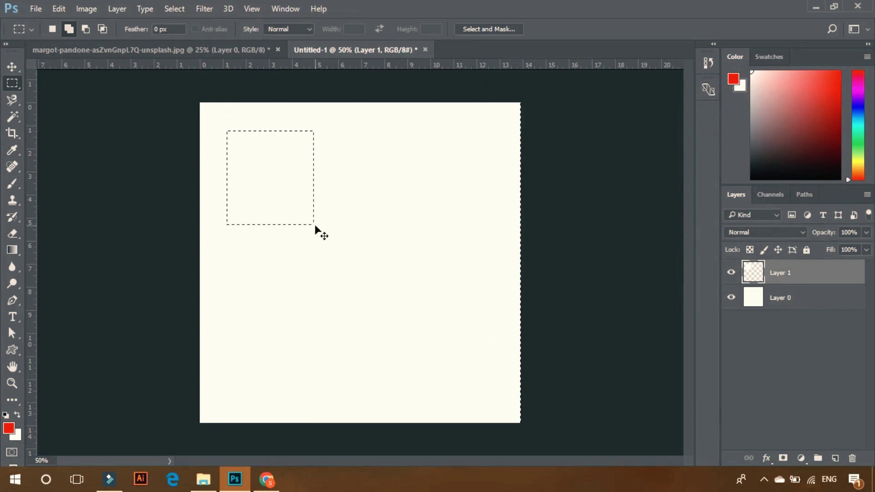
{"action": "key", "text": "alt+BackSpace"}
{"action": "key", "text": "ctrl+d"}
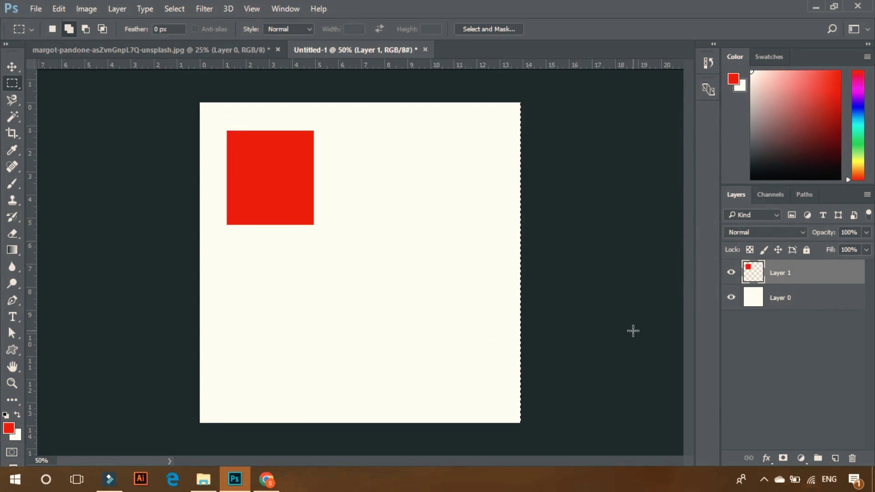
Make a similar rectangular marquee diagonally below the red one, at the canvas's middle, and fill it with cyan.
{"action": "left_click_drag", "start_coordinate": [321, 234], "coordinate": [412, 329]}
{"action": "left_click", "coordinate": [13, 431]}
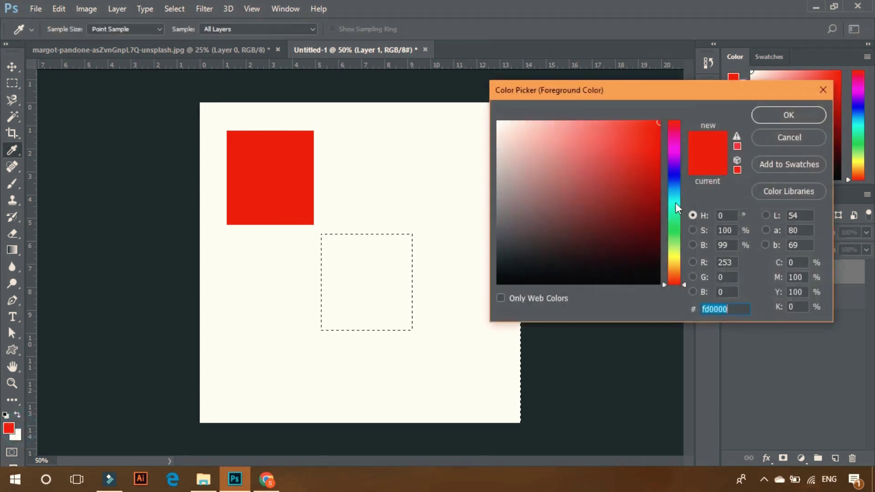
{"action": "left_click", "coordinate": [671, 207]}
{"action": "left_click", "coordinate": [774, 116]}
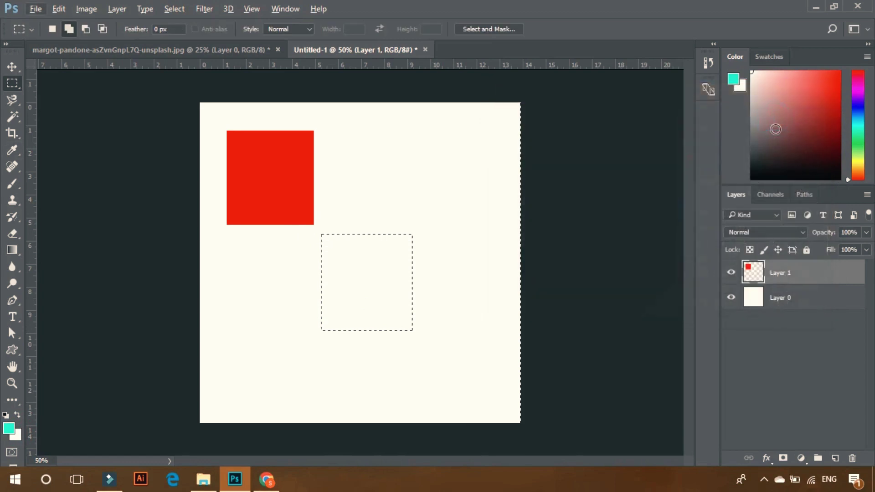
{"action": "key", "text": "alt+BackSpace"}
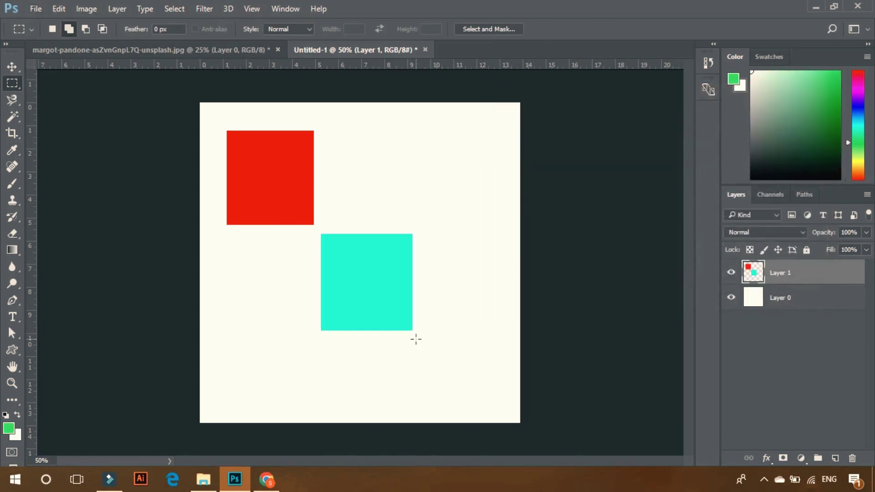
Make a green (1eff00) filled rectangle in the canvas's lower-right corner and deselect it.
{"action": "left_click_drag", "start_coordinate": [416, 339], "coordinate": [514, 420]}
{"action": "key", "text": "alt+BackSpace"}
{"action": "key", "text": "ctrl+d"}
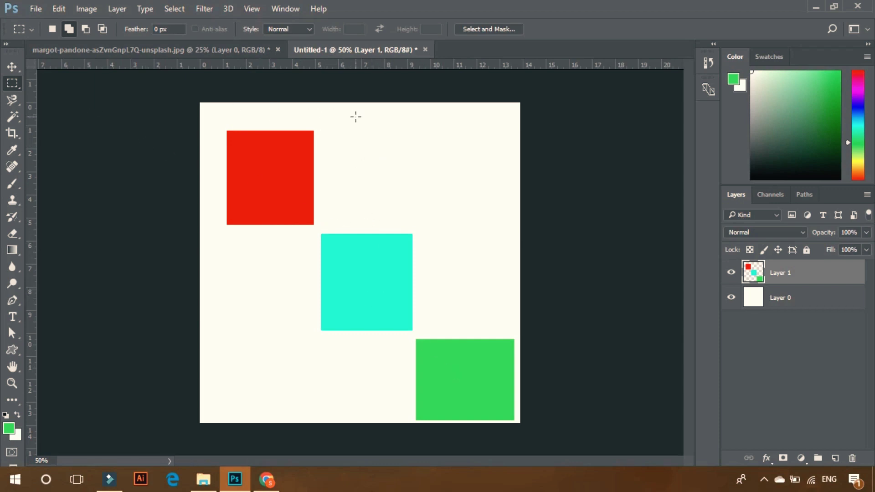
Sample the red of the existing rectangle, add a red-filled rectangular marquee near the canvas's upper-right corner, and deselect it.
{"action": "left_click", "coordinate": [9, 428]}
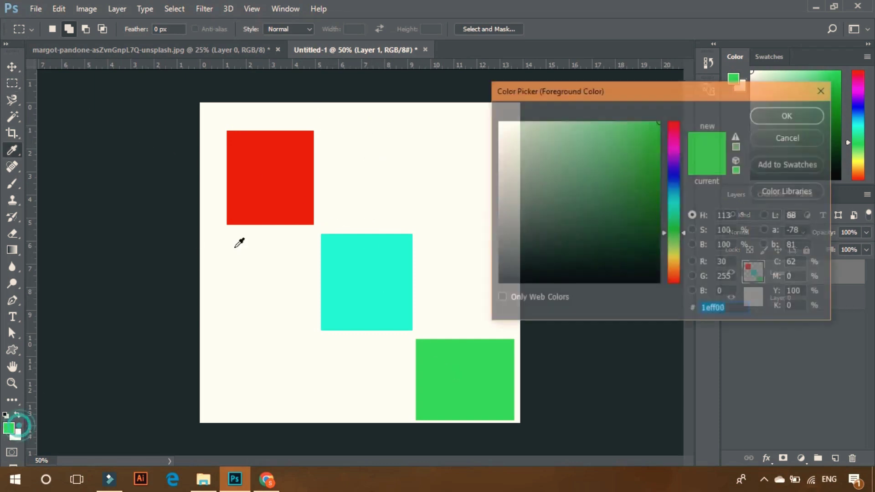
{"action": "left_click", "coordinate": [263, 176]}
{"action": "left_click", "coordinate": [789, 115]}
{"action": "key", "text": "m"}
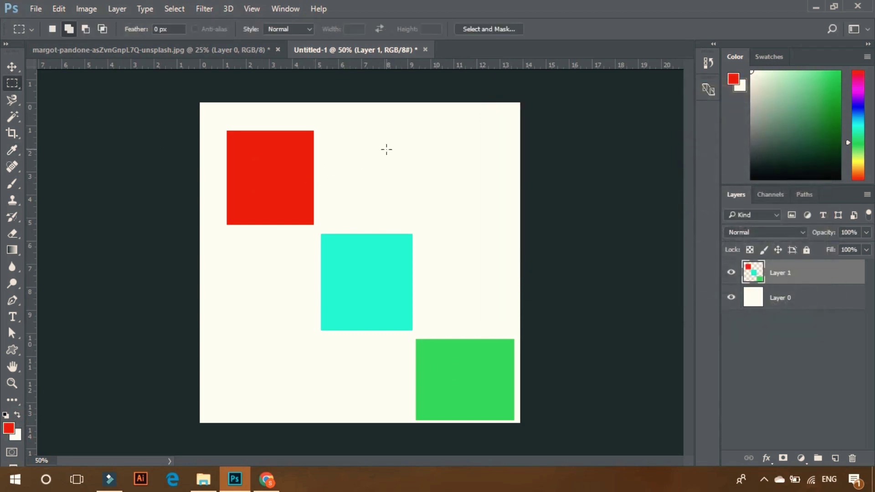
{"action": "left_click_drag", "start_coordinate": [386, 149], "coordinate": [484, 217]}
{"action": "key", "text": "alt"}
{"action": "key", "text": "alt+BackSpace"}
{"action": "key", "text": "ctrl+d"}
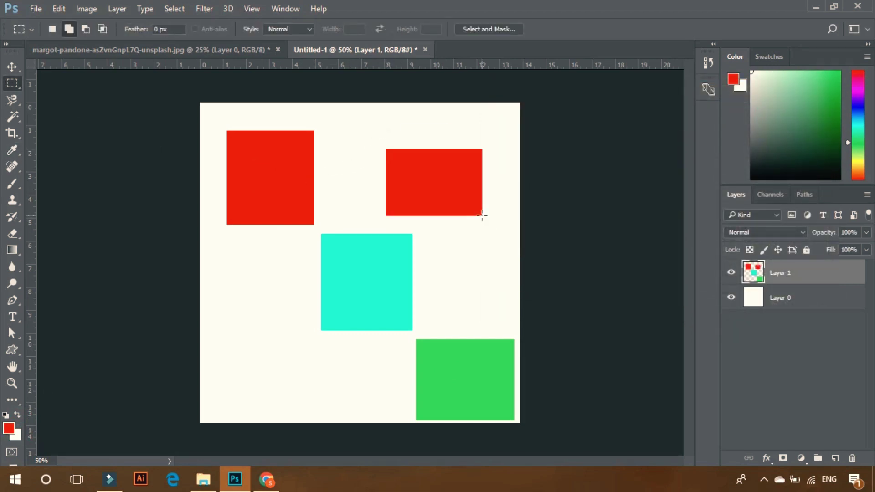
Select both red rectangles at once using the Magic Wand with Contiguous off, and clear the selection.
{"action": "left_click", "coordinate": [12, 117]}
{"action": "right_click", "coordinate": [12, 115]}
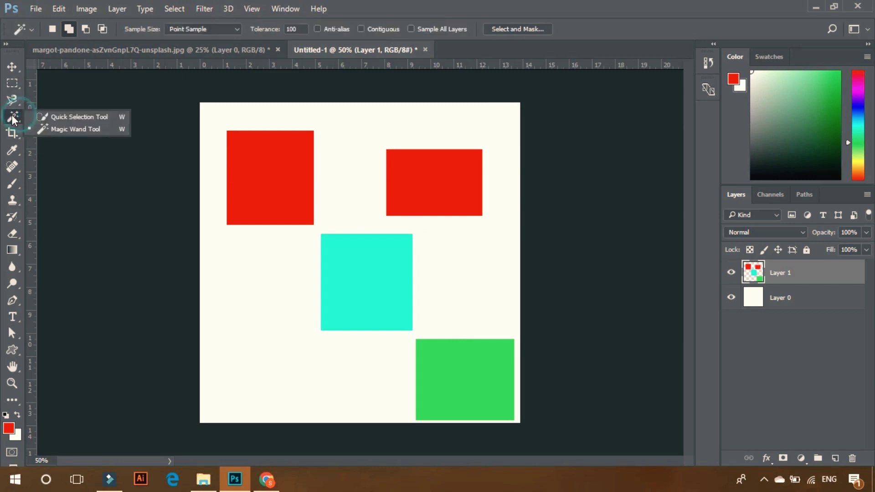
{"action": "left_click", "coordinate": [51, 127]}
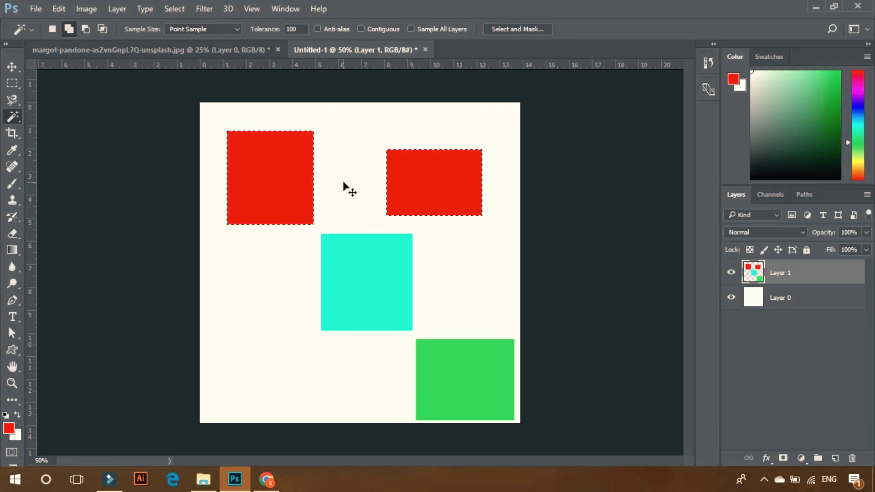
{"action": "key", "text": "ctrl+d"}
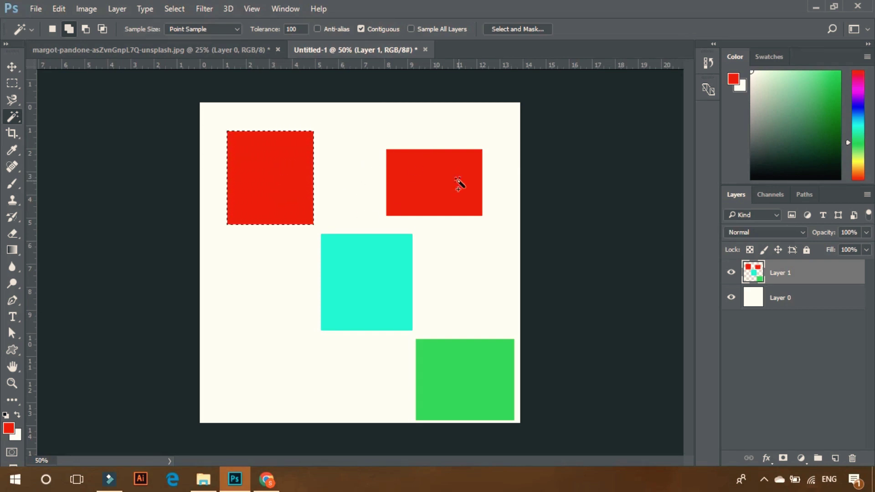
Turn Contiguous off for the Magic Wand, extend the selection to the second red rectangle, and deselect.
{"action": "left_click", "coordinate": [371, 28]}
{"action": "left_click", "coordinate": [431, 164]}
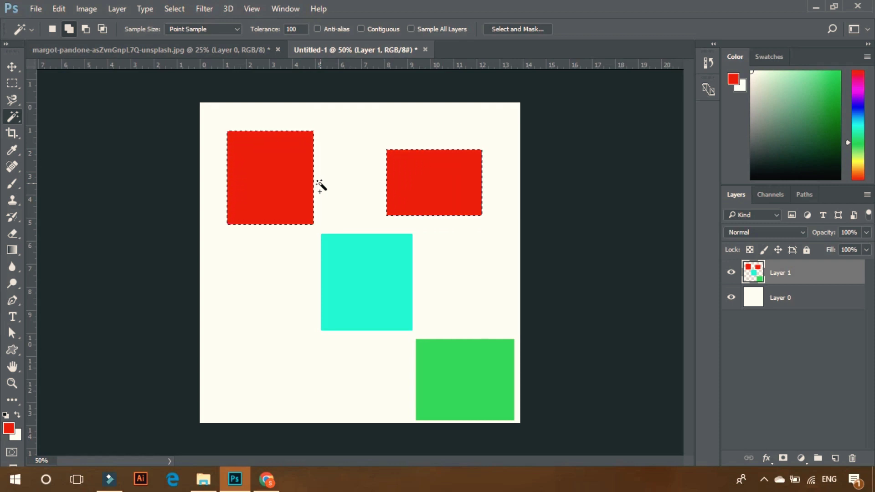
{"action": "left_click", "coordinate": [175, 8]}
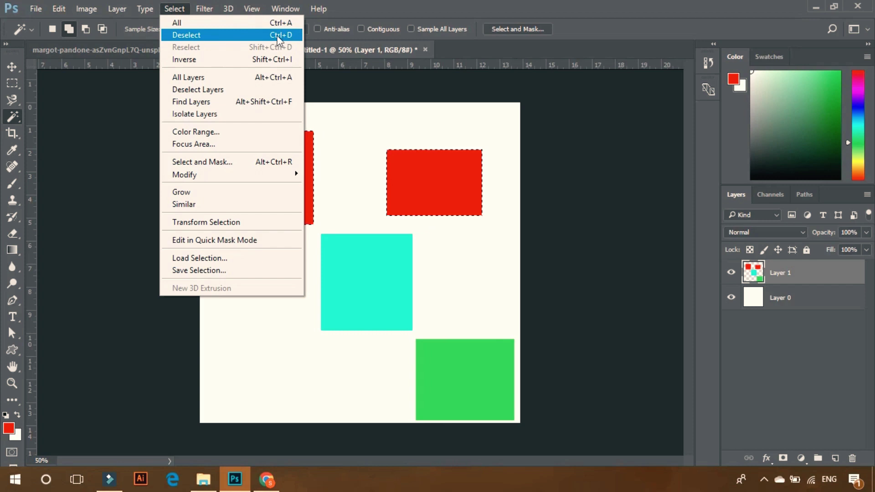
{"action": "left_click", "coordinate": [367, 92]}
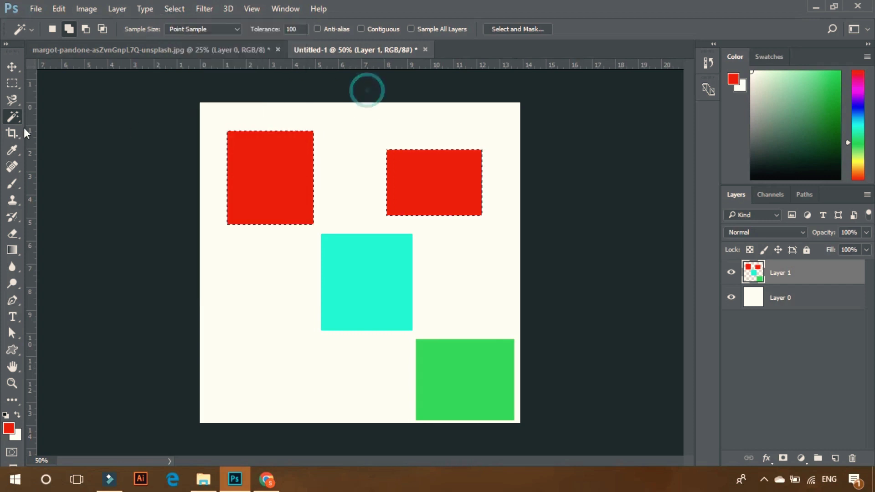
{"action": "left_click", "coordinate": [17, 70]}
{"action": "key", "text": "ctrl+d"}
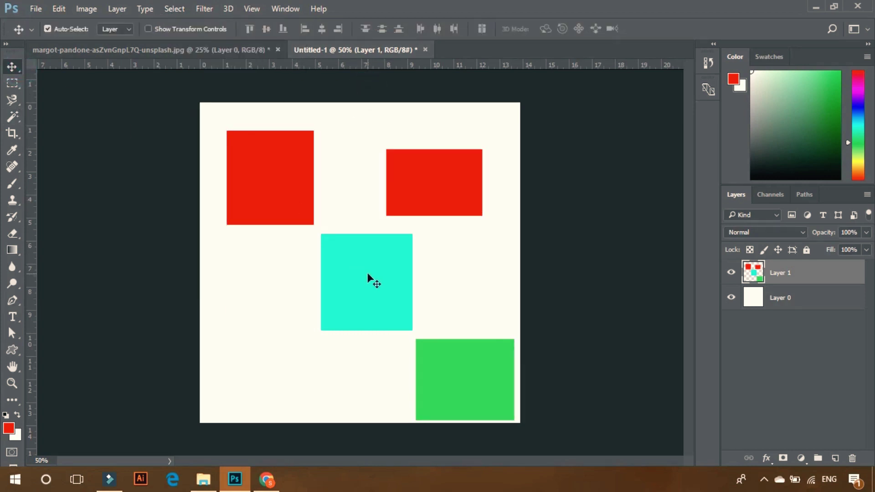
Select the green rectangle with the Magic Wand and invert the selection.
{"action": "left_click", "coordinate": [13, 117]}
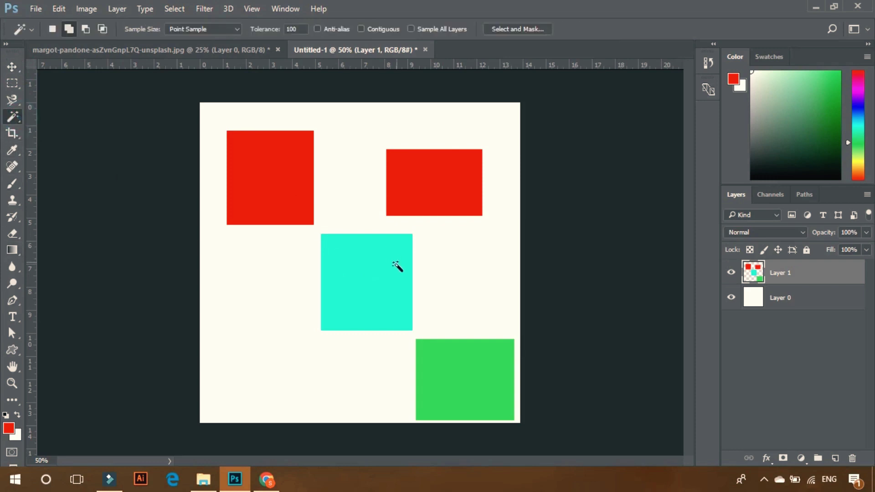
{"action": "left_click", "coordinate": [465, 396]}
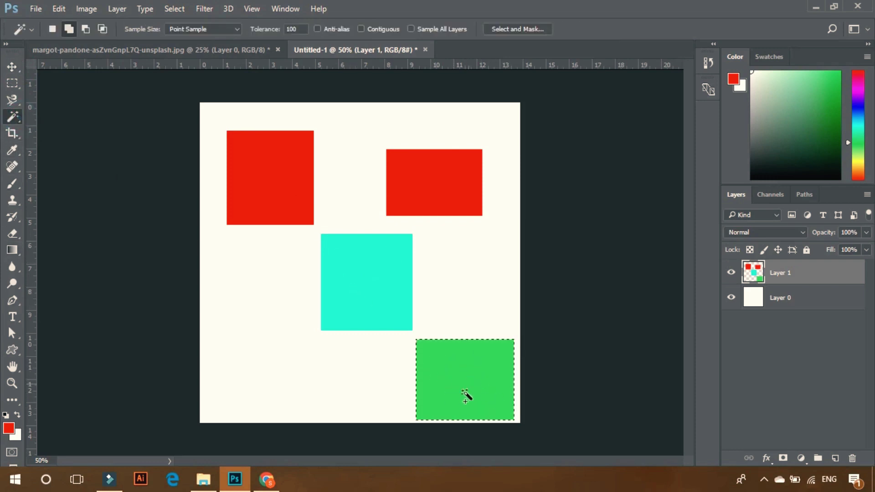
{"action": "left_click", "coordinate": [178, 8]}
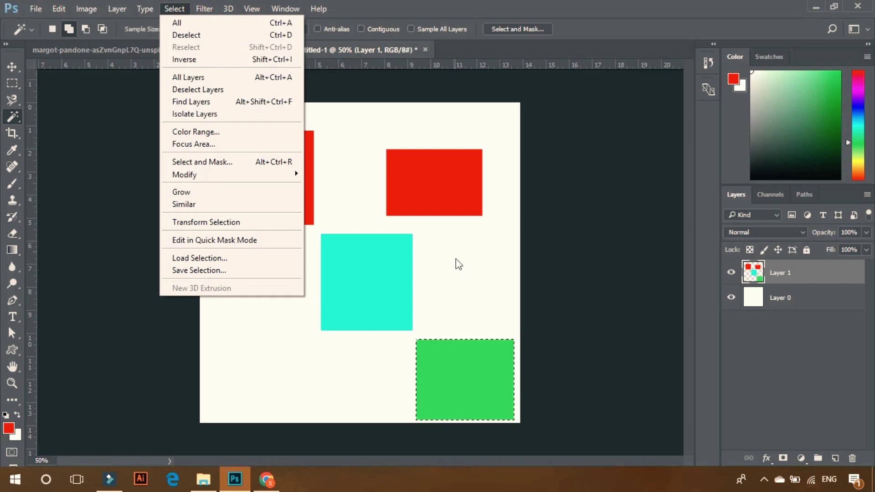
{"action": "key", "text": "shift+ctrl+i"}
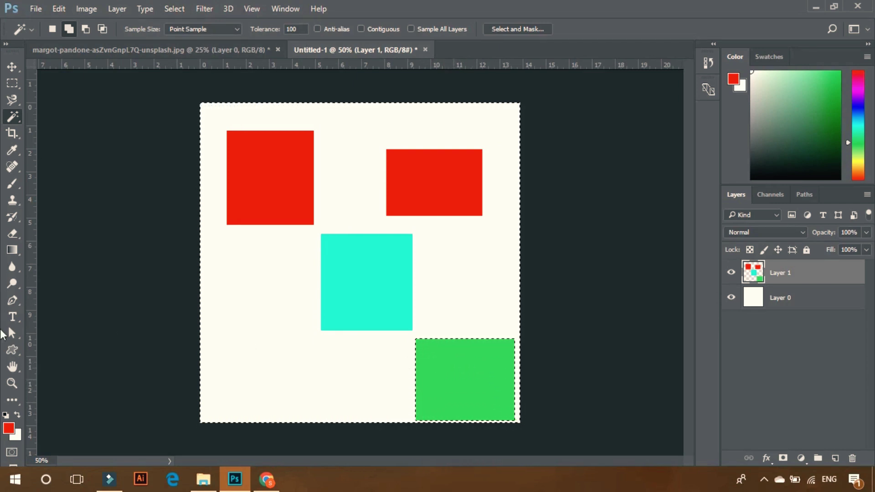
Reduce the Brush size to 50 px and paint a red stroke from inside the green rectangle out past its lower-left edge.
{"action": "left_click", "coordinate": [12, 185]}
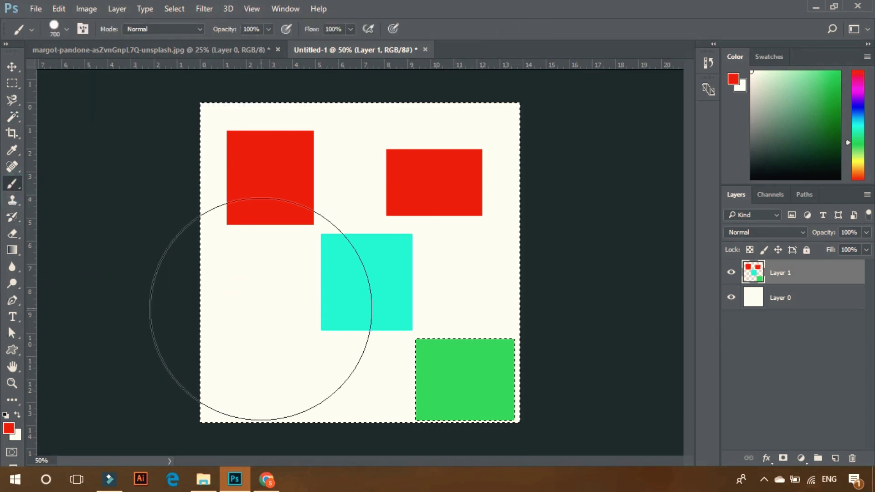
{"action": "key", "text": "bracketleft"}
{"action": "key", "text": "bracketleft"}
{"action": "key", "text": "bracketleft"}
{"action": "key", "text": "bracketleft"}
{"action": "key", "text": "bracketleft"}
{"action": "key", "text": "bracketleft"}
{"action": "key", "text": "bracketleft"}
{"action": "key", "text": "bracketleft"}
{"action": "key", "text": "bracketleft"}
{"action": "key", "text": "bracketleft"}
{"action": "key", "text": "bracketleft"}
{"action": "key", "text": "bracketleft"}
{"action": "key", "text": "bracketleft"}
{"action": "key", "text": "bracketleft"}
{"action": "key", "text": "bracketleft"}
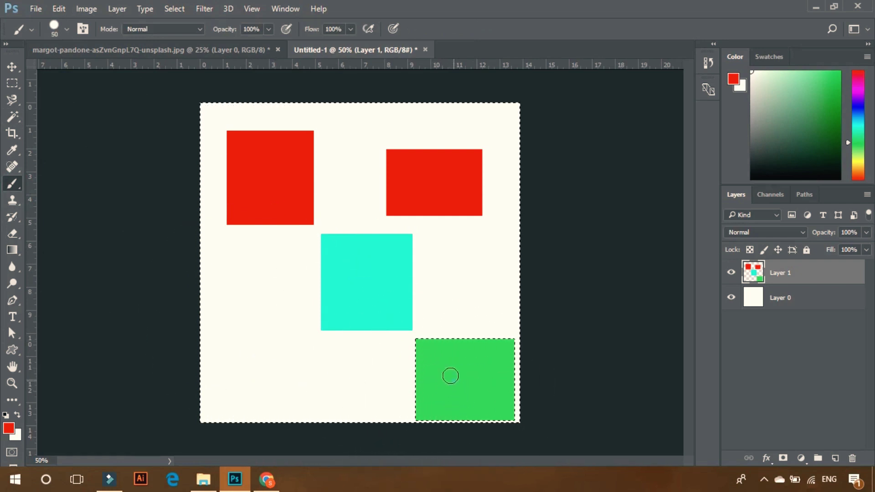
{"action": "mouse_move", "coordinate": [450, 375]}
{"action": "left_mouse_down"}
{"action": "mouse_move", "coordinate": [433, 347]}
{"action": "mouse_move", "coordinate": [418, 370]}
{"action": "mouse_move", "coordinate": [433, 351]}
{"action": "mouse_move", "coordinate": [435, 326]}
{"action": "mouse_move", "coordinate": [370, 322]}
{"action": "mouse_move", "coordinate": [371, 400]}
{"action": "mouse_move", "coordinate": [420, 388]}
{"action": "mouse_move", "coordinate": [478, 348]}
{"action": "mouse_move", "coordinate": [469, 309]}
{"action": "mouse_move", "coordinate": [410, 420]}
{"action": "left_mouse_up"}
Enlarge the brush to 400 px and paint the whole inverted selection around the green rectangle red.
{"action": "key", "text": "bracketright"}
{"action": "key", "text": "bracketright"}
{"action": "key", "text": "bracketright"}
{"action": "key", "text": "bracketright"}
{"action": "key", "text": "bracketright"}
{"action": "key", "text": "bracketright"}
{"action": "key", "text": "bracketright"}
{"action": "key", "text": "bracketright"}
{"action": "key", "text": "bracketright"}
{"action": "key", "text": "bracketright"}
{"action": "key", "text": "bracketright"}
{"action": "key", "text": "bracketright"}
{"action": "key", "text": "bracketright"}
{"action": "key", "text": "bracketright"}
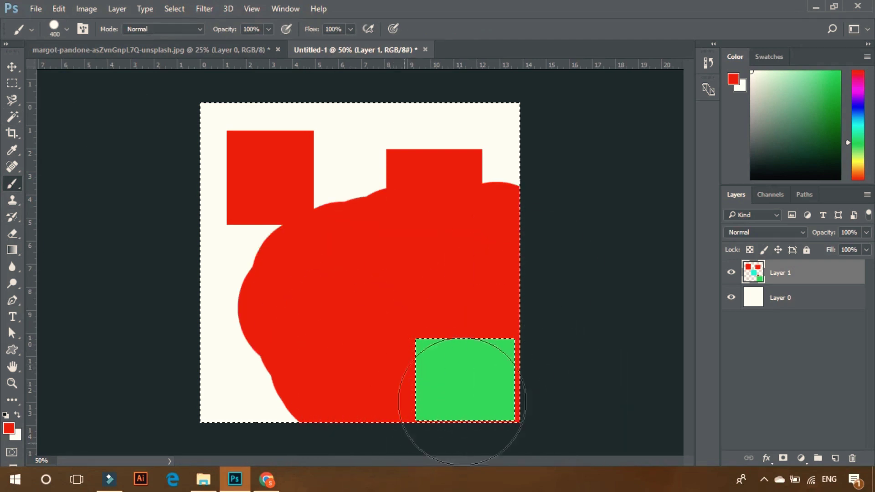
{"action": "mouse_move", "coordinate": [462, 402]}
{"action": "left_mouse_down"}
{"action": "mouse_move", "coordinate": [571, 421]}
{"action": "mouse_move", "coordinate": [417, 435]}
{"action": "mouse_move", "coordinate": [326, 405]}
{"action": "mouse_move", "coordinate": [234, 256]}
{"action": "mouse_move", "coordinate": [233, 208]}
{"action": "mouse_move", "coordinate": [283, 158]}
{"action": "mouse_move", "coordinate": [539, 166]}
{"action": "left_mouse_up"}
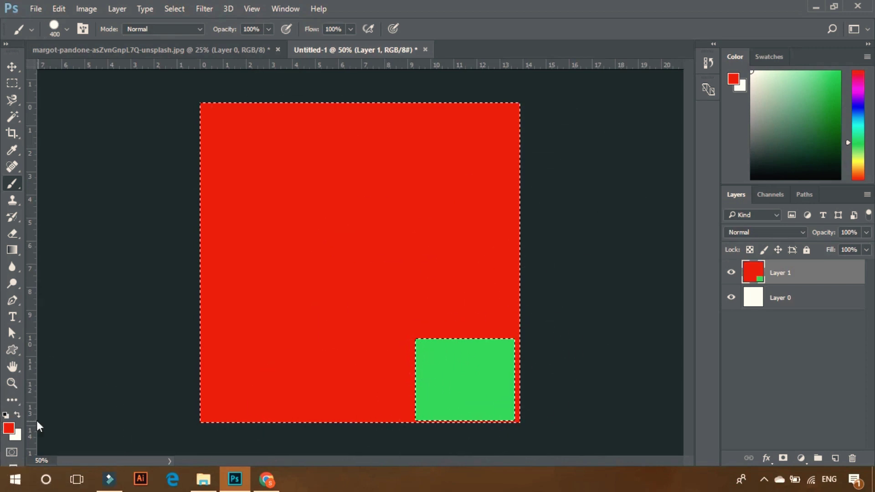
Change the foreground colour to dark teal, repaint the entire selected area around the green rectangle, and deselect.
{"action": "left_click", "coordinate": [8, 429]}
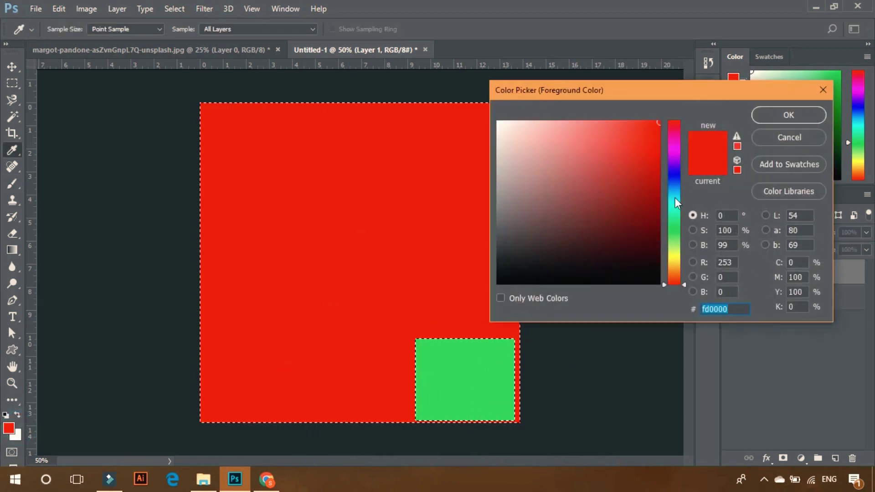
{"action": "left_click", "coordinate": [675, 198]}
{"action": "left_click", "coordinate": [648, 191]}
{"action": "left_click", "coordinate": [789, 115]}
{"action": "mouse_move", "coordinate": [488, 165]}
{"action": "left_mouse_down"}
{"action": "mouse_move", "coordinate": [451, 256]}
{"action": "mouse_move", "coordinate": [459, 391]}
{"action": "mouse_move", "coordinate": [361, 446]}
{"action": "mouse_move", "coordinate": [530, 264]}
{"action": "mouse_move", "coordinate": [320, 289]}
{"action": "mouse_move", "coordinate": [260, 136]}
{"action": "mouse_move", "coordinate": [191, 158]}
{"action": "mouse_move", "coordinate": [266, 367]}
{"action": "mouse_move", "coordinate": [270, 448]}
{"action": "mouse_move", "coordinate": [183, 280]}
{"action": "left_mouse_up"}
{"action": "key", "text": "ctrl+d"}
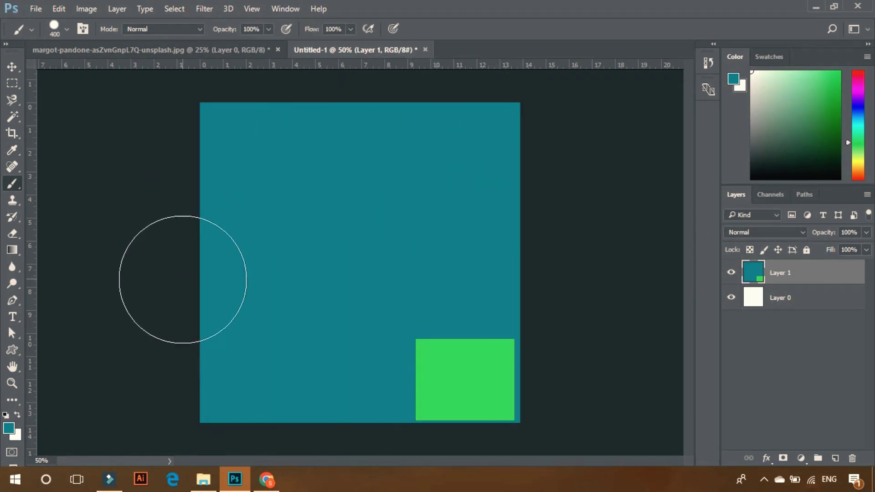